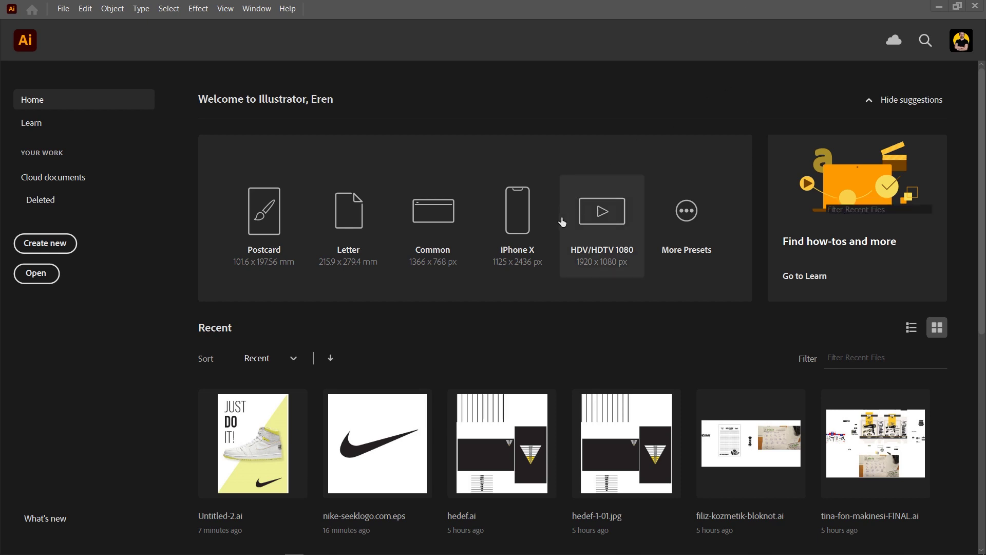
From the Home screen, open New Document setup showing the recent A4 landscape preset.
scroll(561, 218, down, 5)
scroll(560, 220, up, 5)
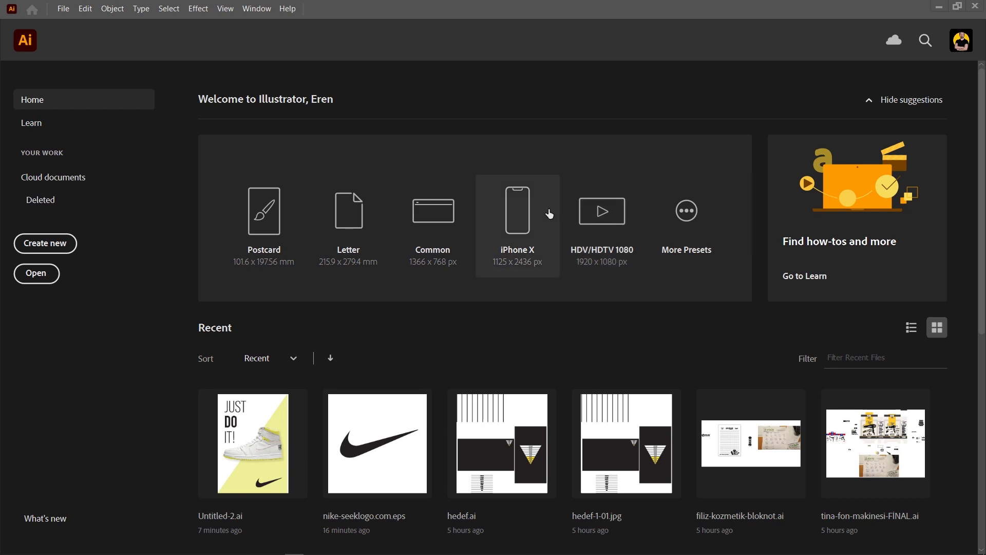
scroll(283, 323, down, 5)
scroll(282, 322, up, 5)
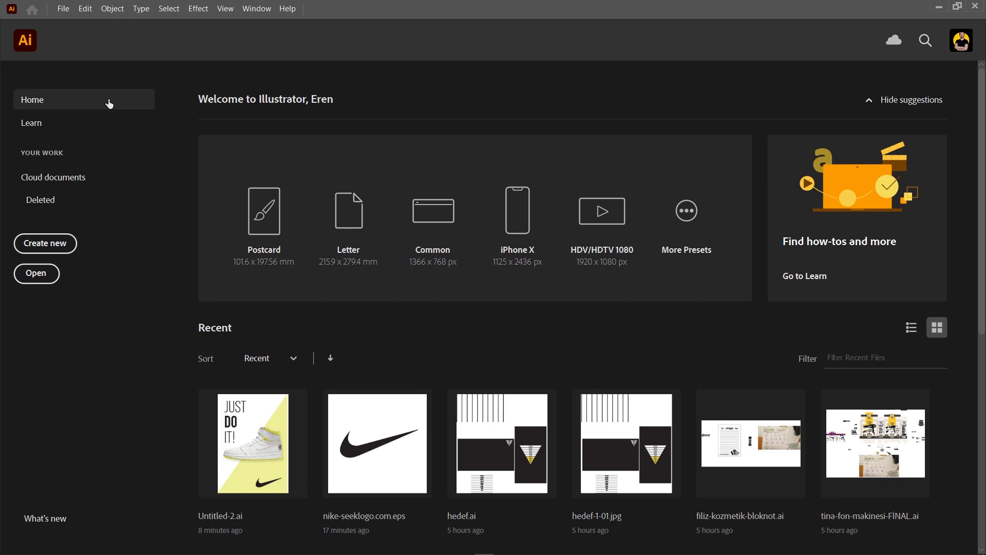
click(93, 132)
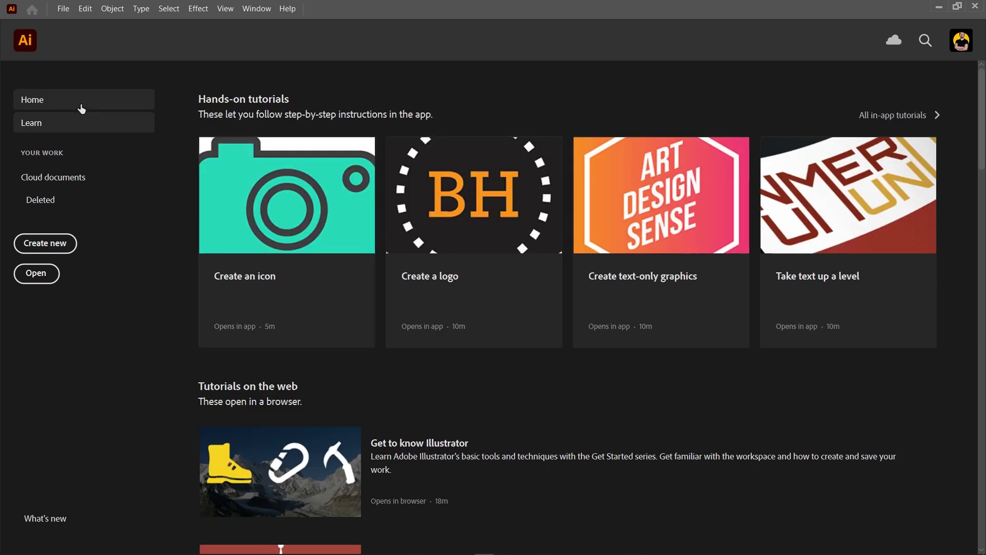
click(81, 107)
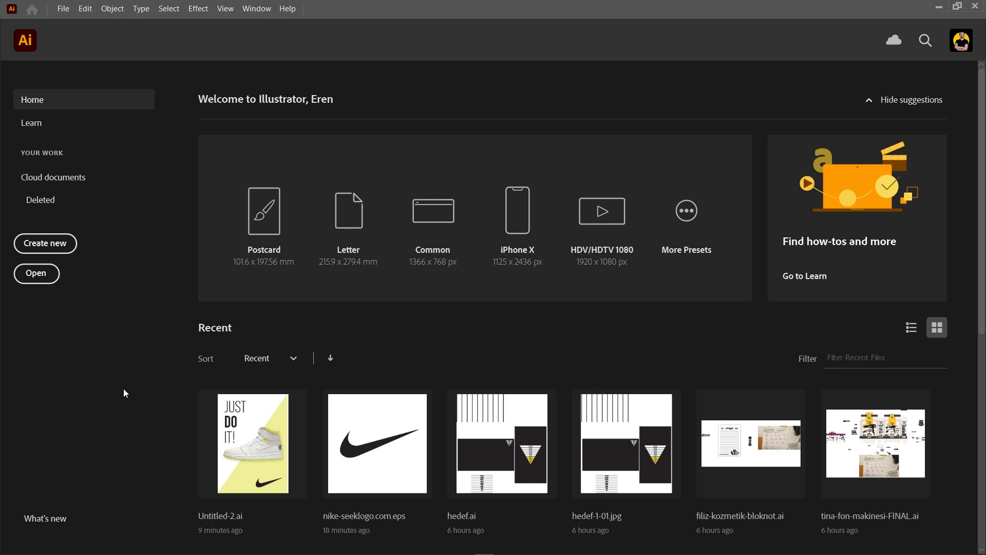
click(52, 254)
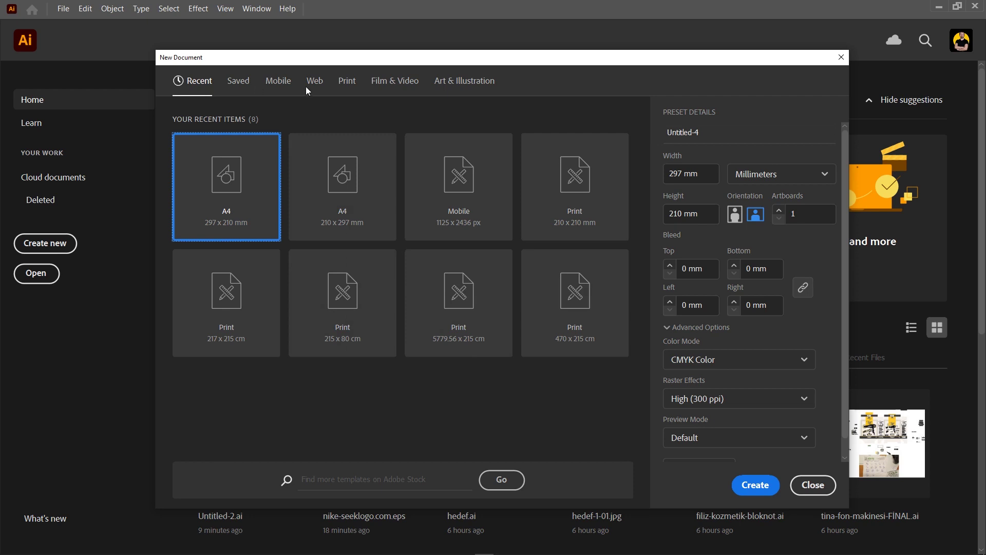
Pick the recent A4 preset and make it portrait, 210 × 297 mm in millimetres.
click(278, 83)
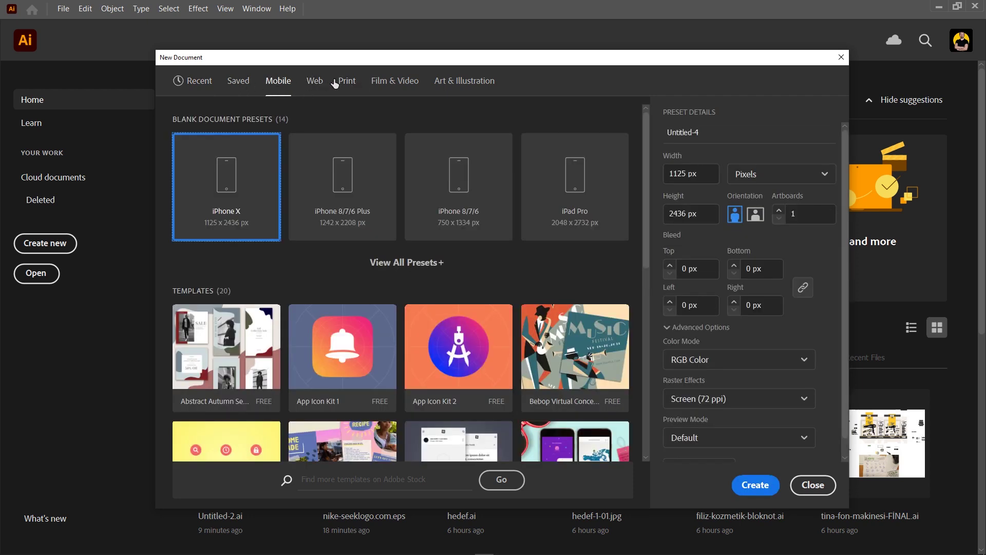
click(201, 82)
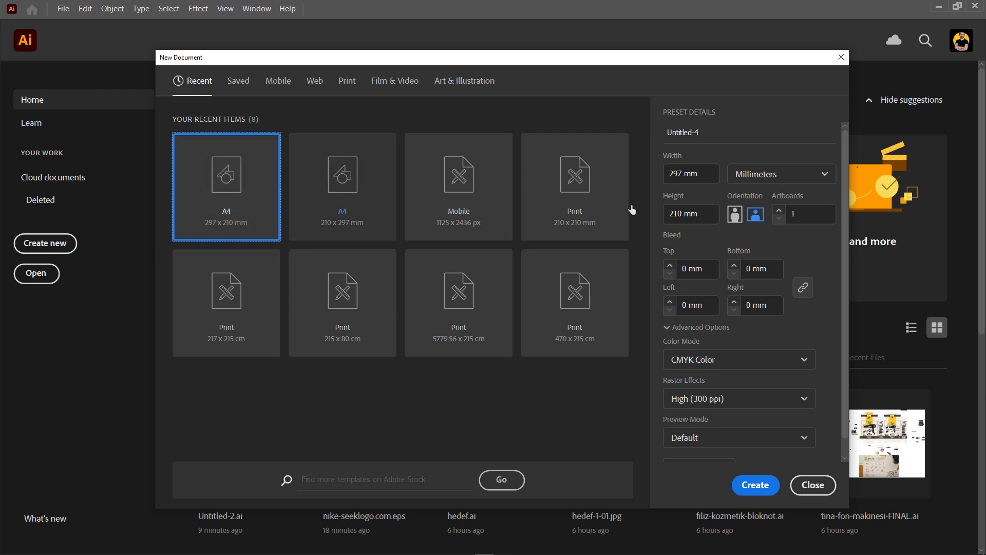
click(706, 174)
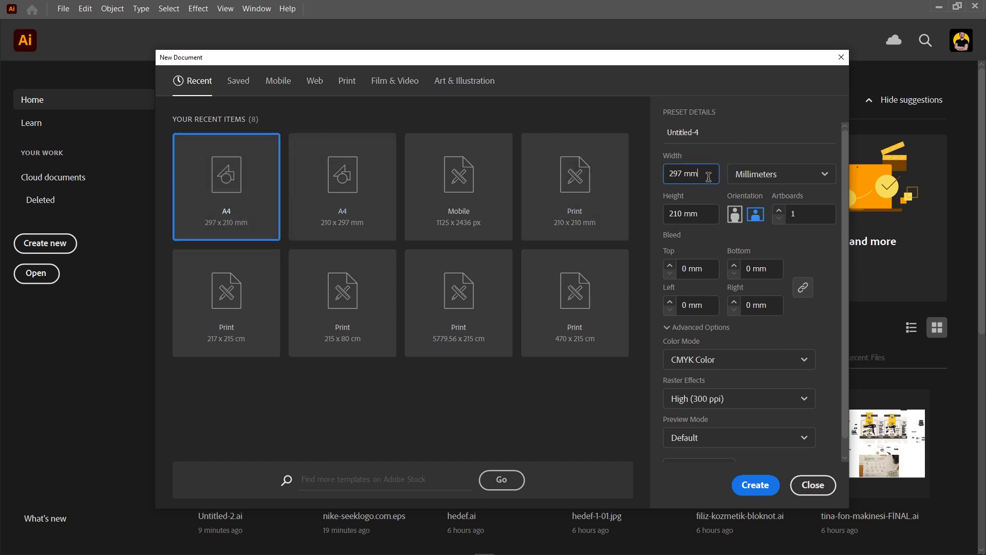
click(698, 213)
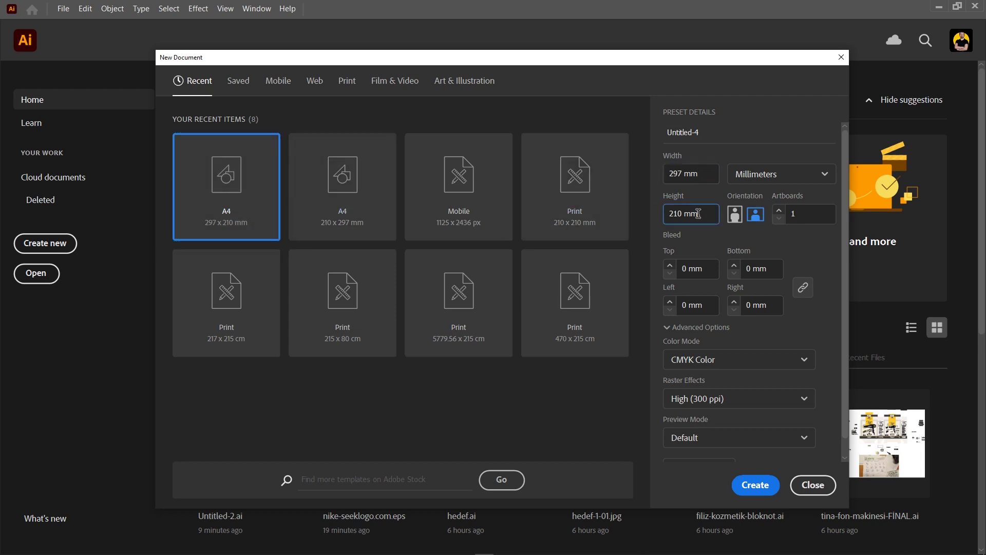
click(764, 184)
click(765, 178)
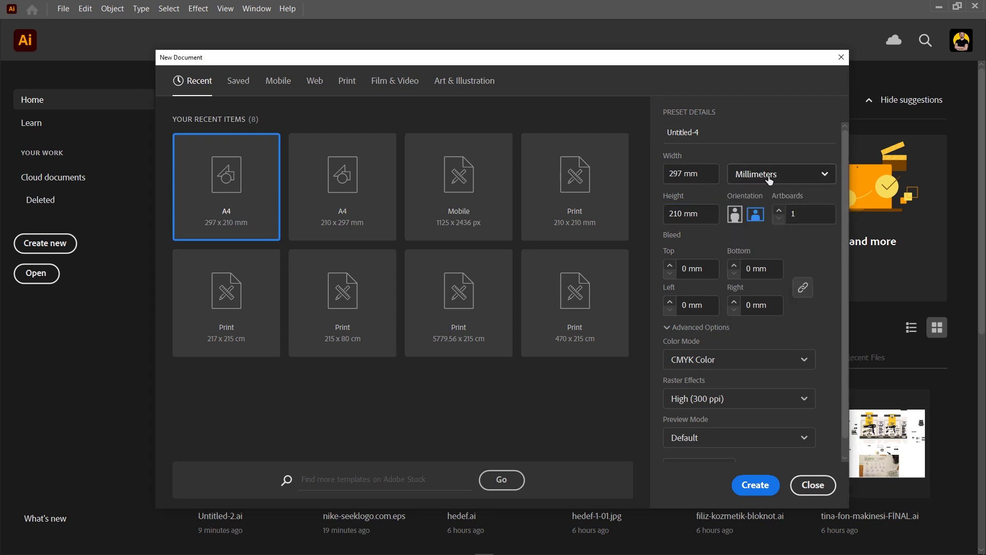
click(734, 215)
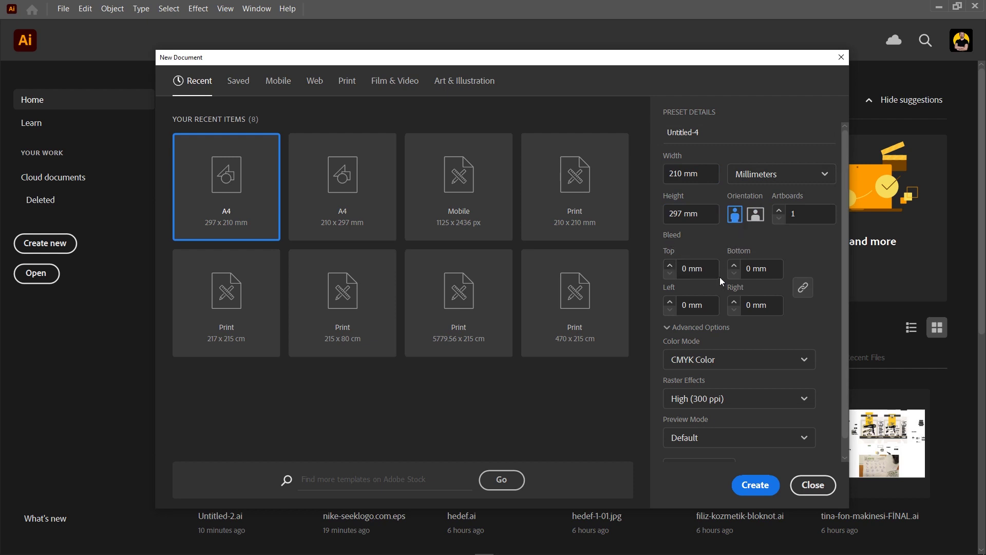
Keep CMYK colour and 300 ppi raster effects, and create the document.
click(697, 365)
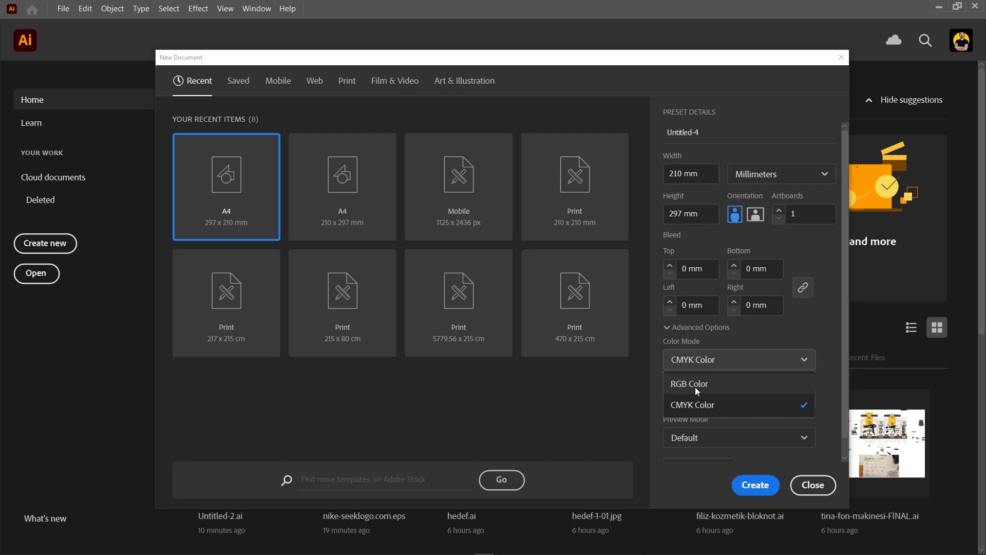
click(695, 387)
click(709, 359)
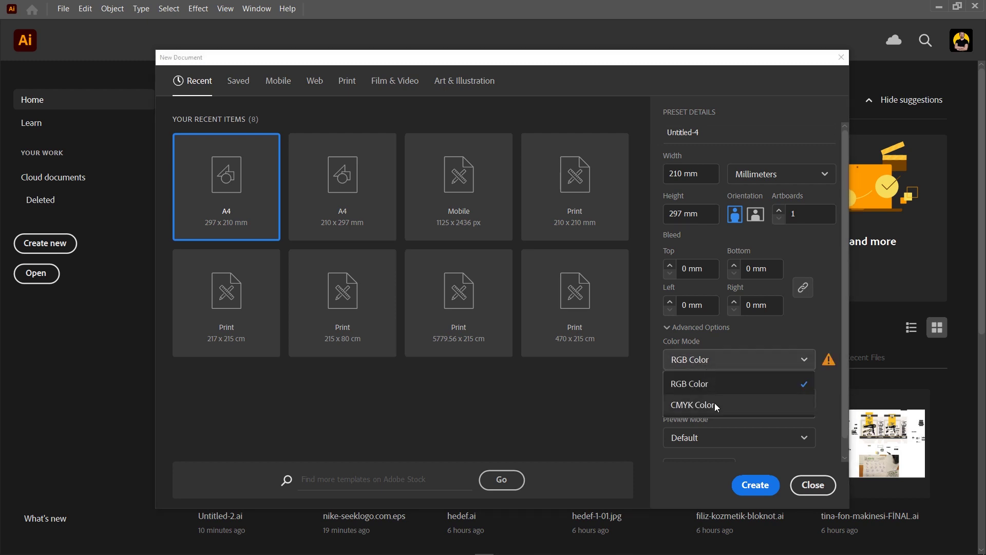
click(713, 404)
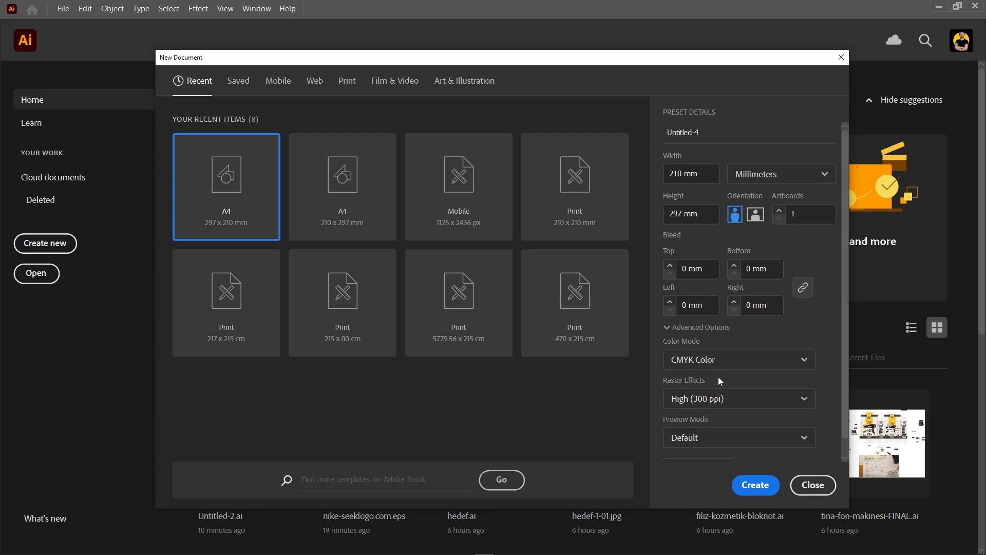
scroll(718, 380, down, 1)
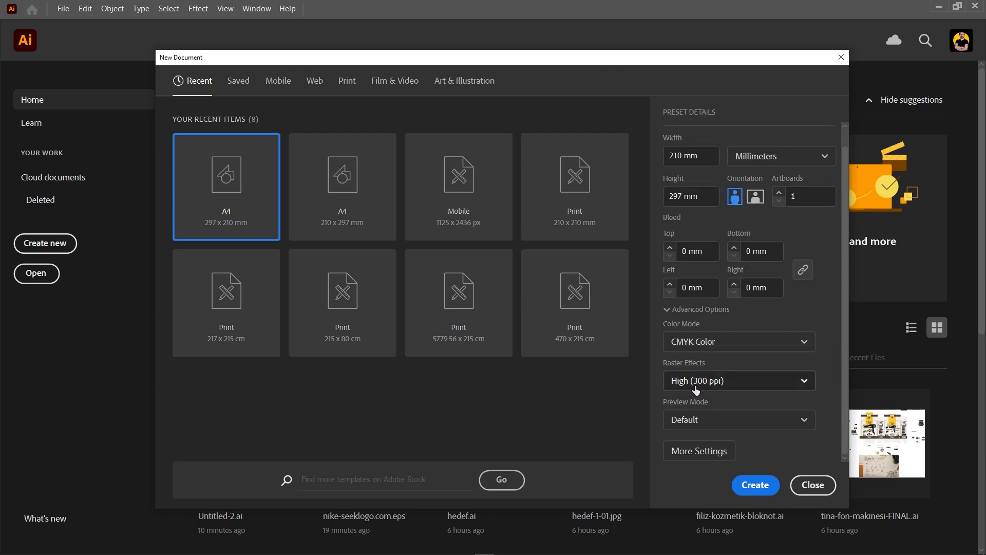
click(696, 389)
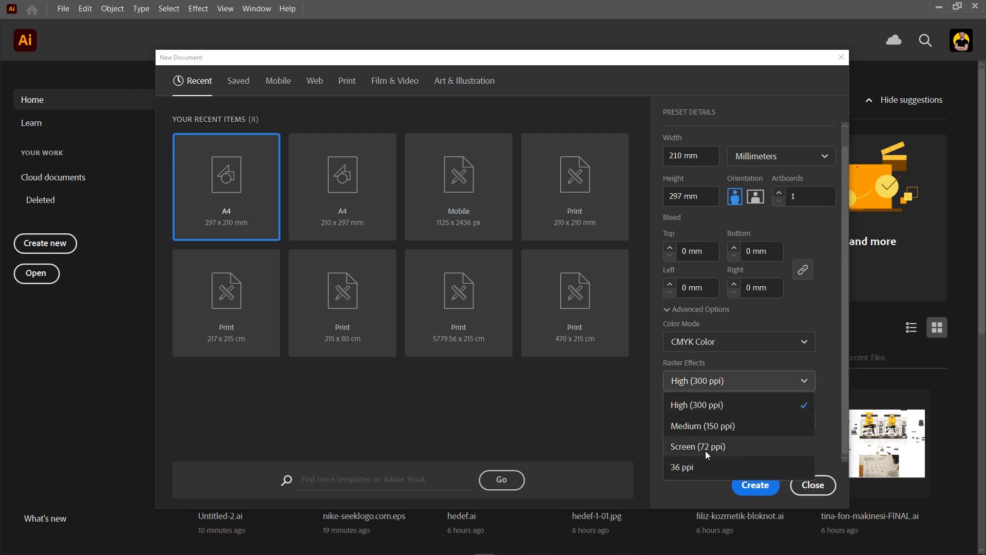
click(709, 404)
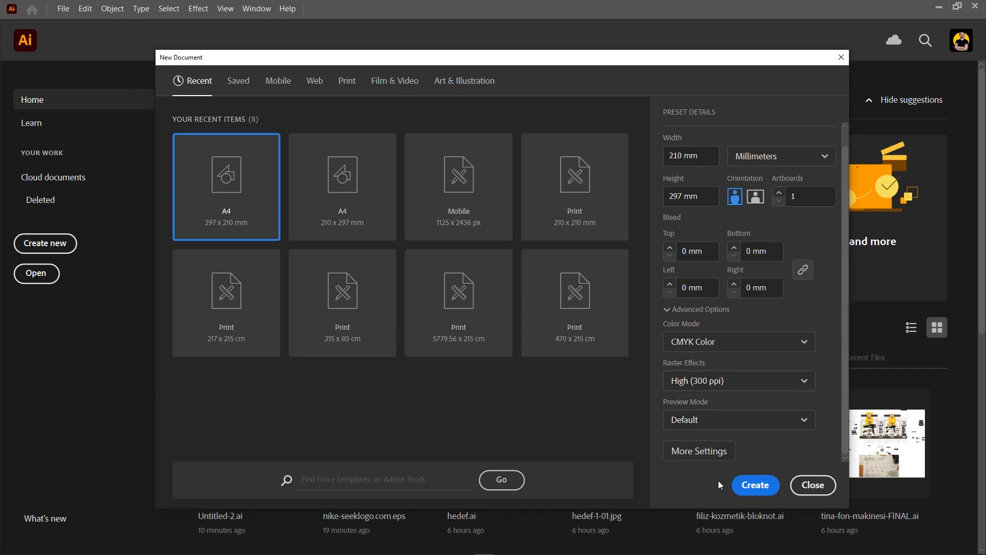
click(755, 486)
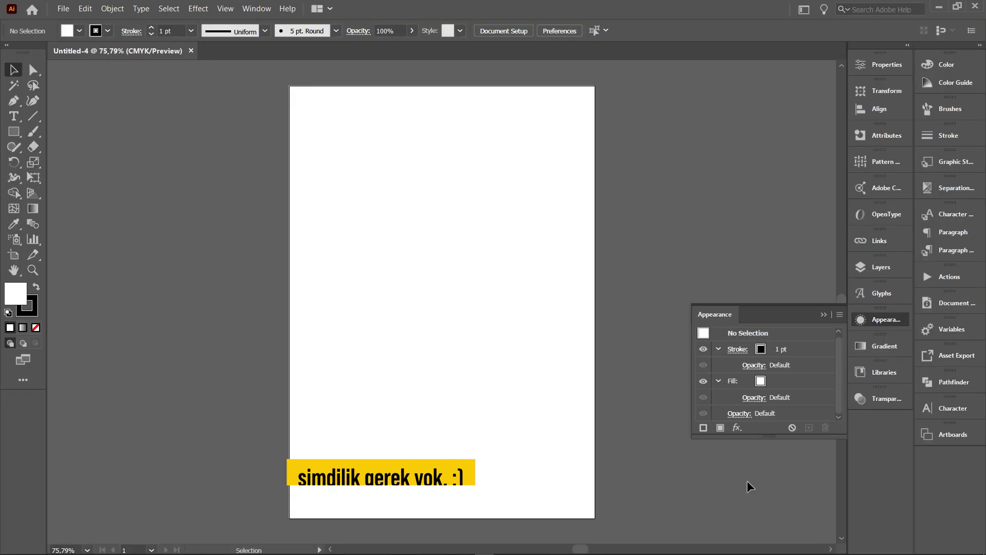
Collapse the Appearance panel, dismiss the extra new-document dialog, and fit the artboard in view.
click(882, 317)
key(ctrl+minus)
key(ctrl+n)
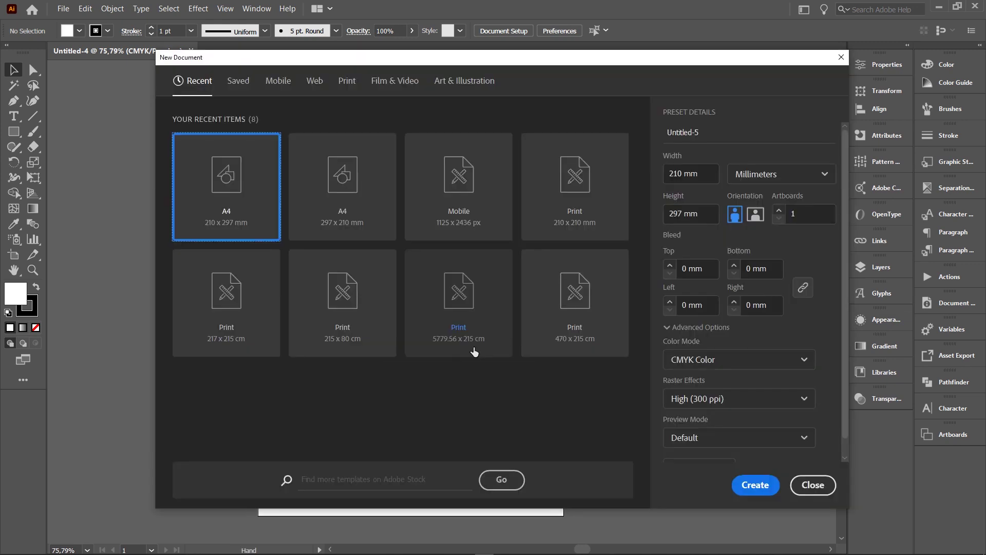
key(Escape)
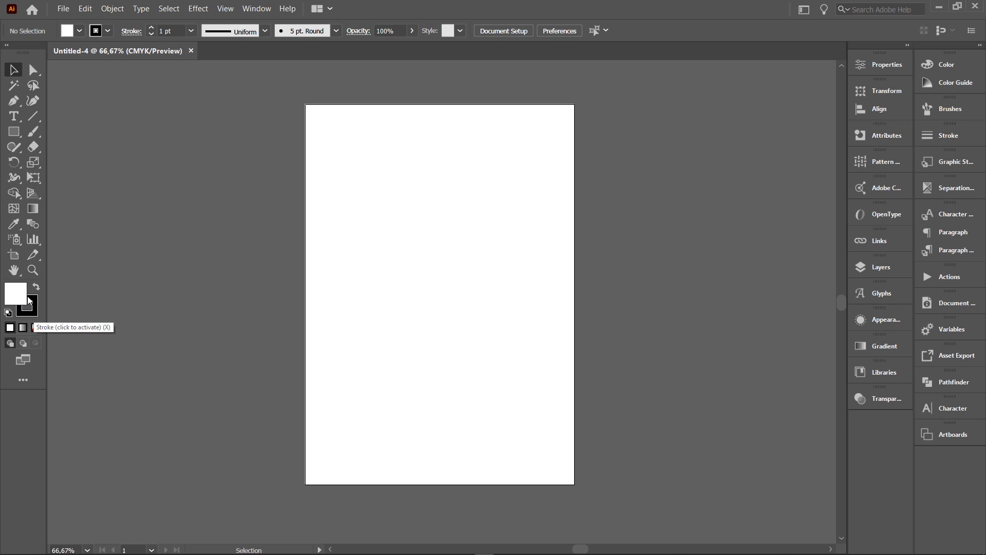
click(23, 296)
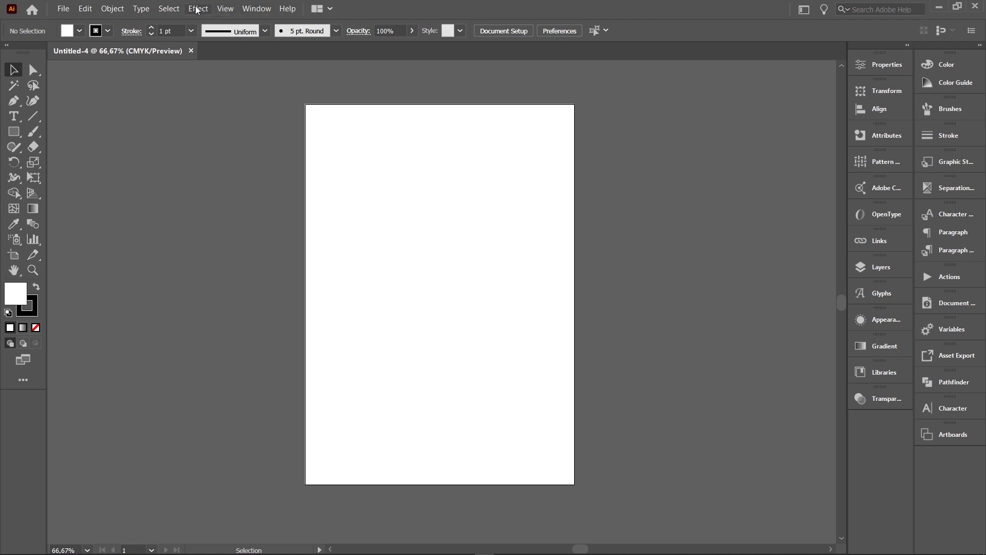
click(197, 10)
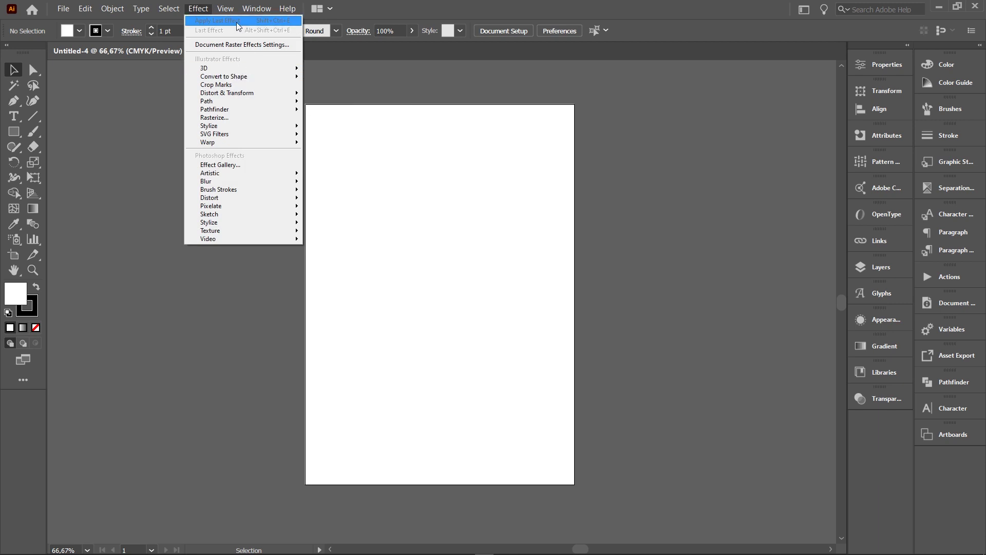
key(Escape)
key(alt+f)
key(Right)
key(Right)
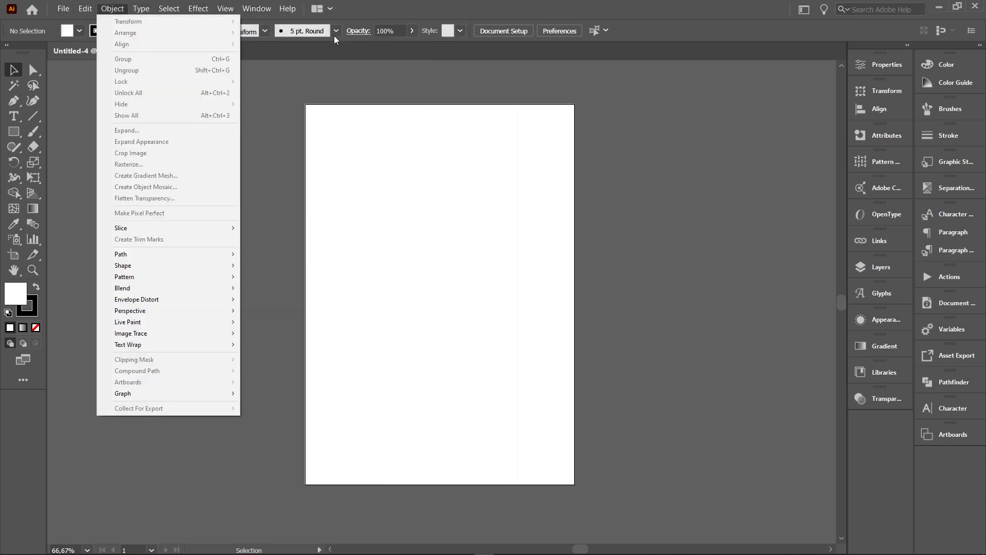
key(Escape)
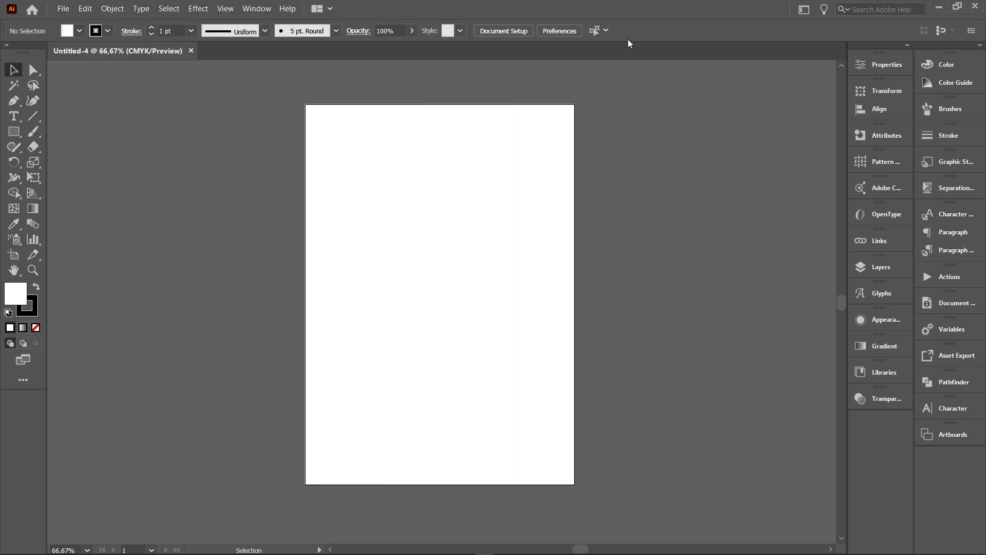
key(m)
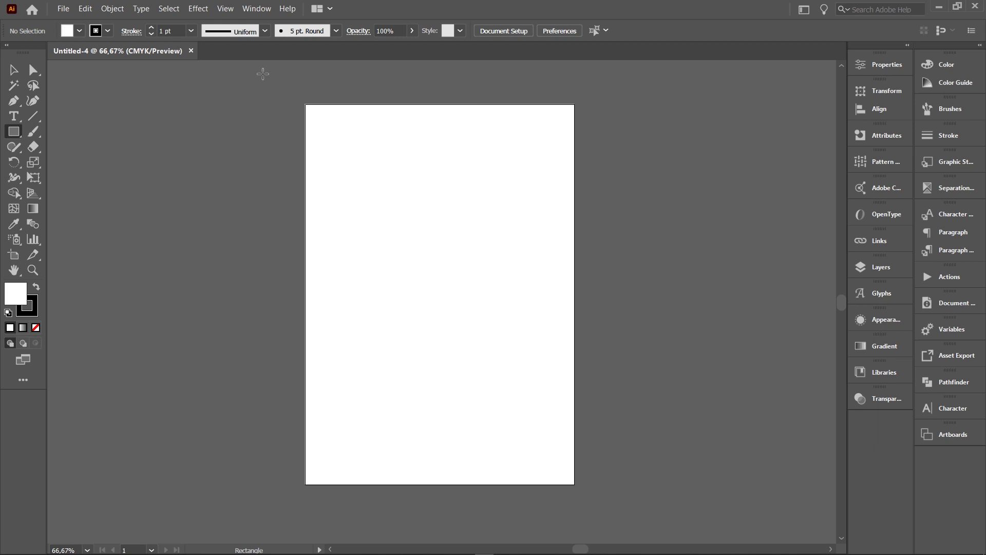
key(v)
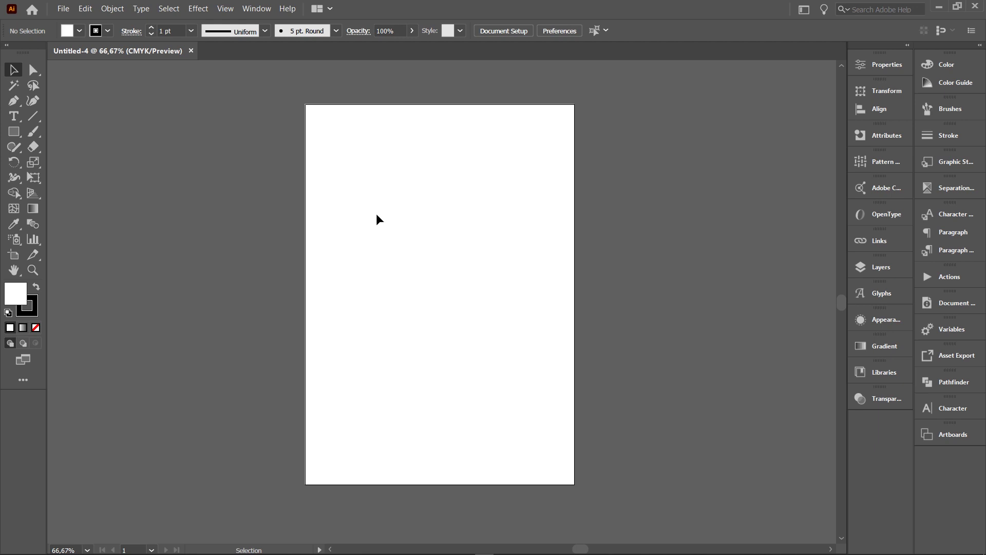
With the horizontal Type tool, type JUST DO IT in the upper middle of the page.
click(19, 119)
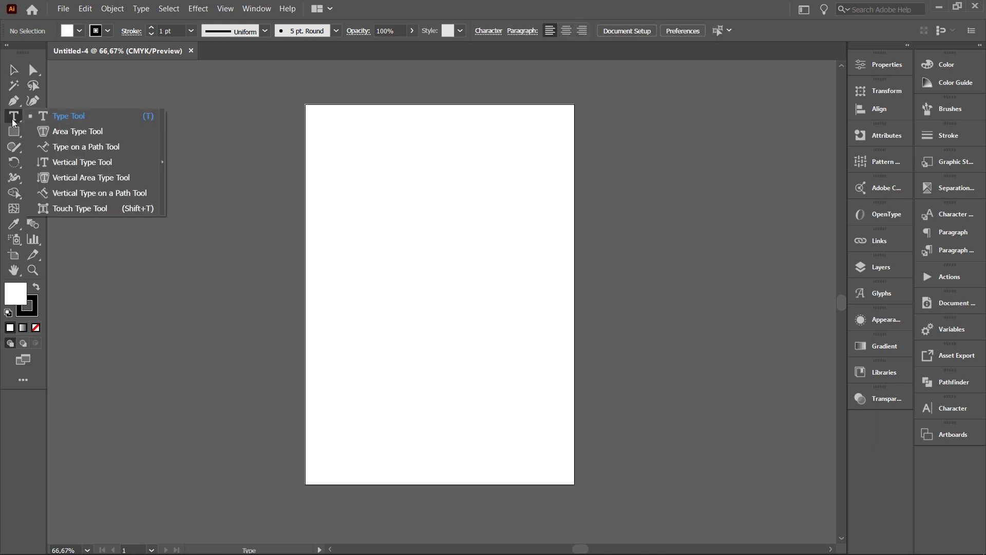
click(11, 121)
click(11, 121)
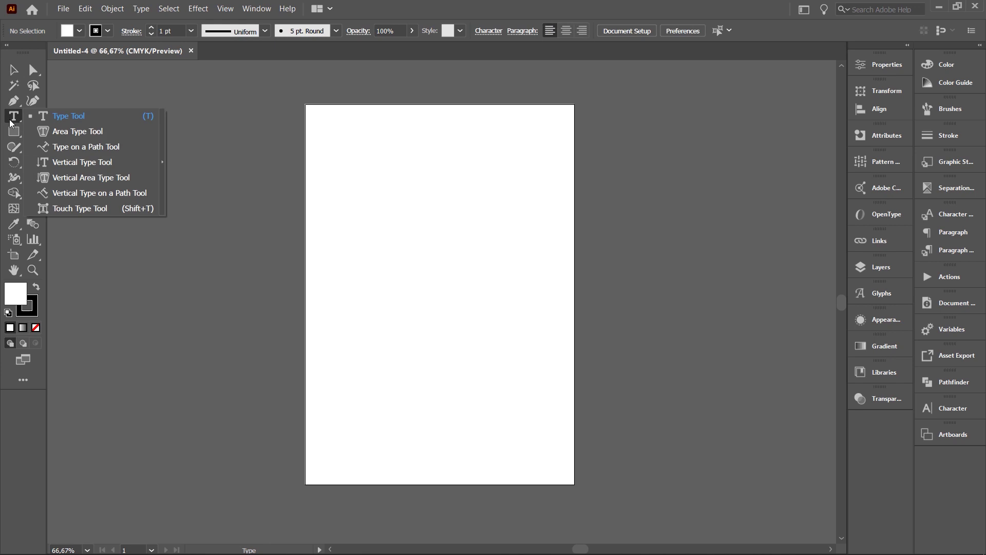
click(63, 117)
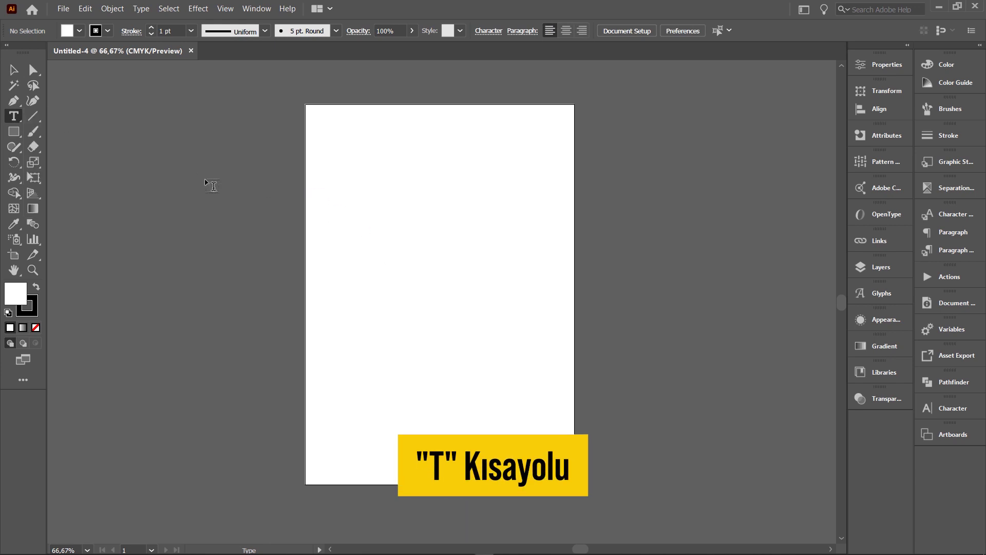
click(16, 119)
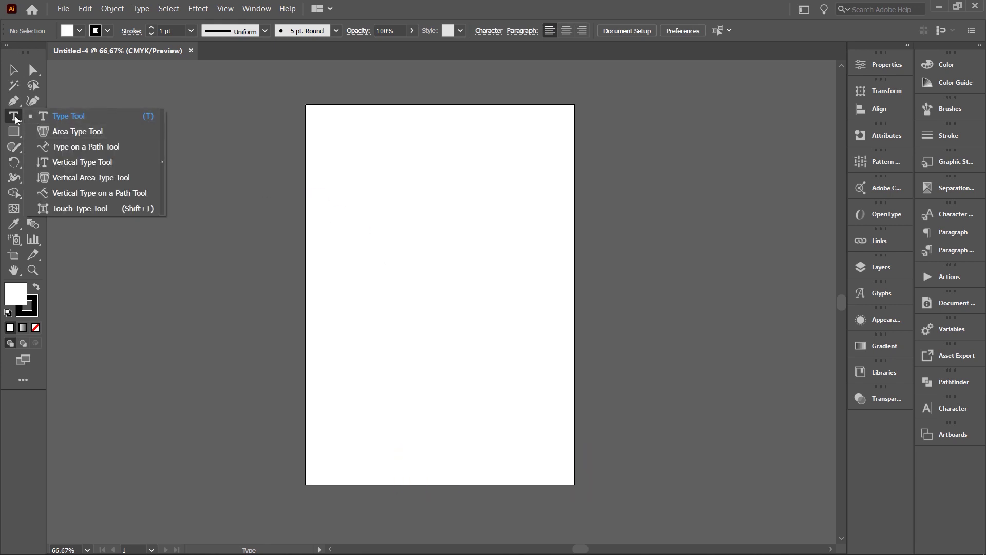
click(16, 119)
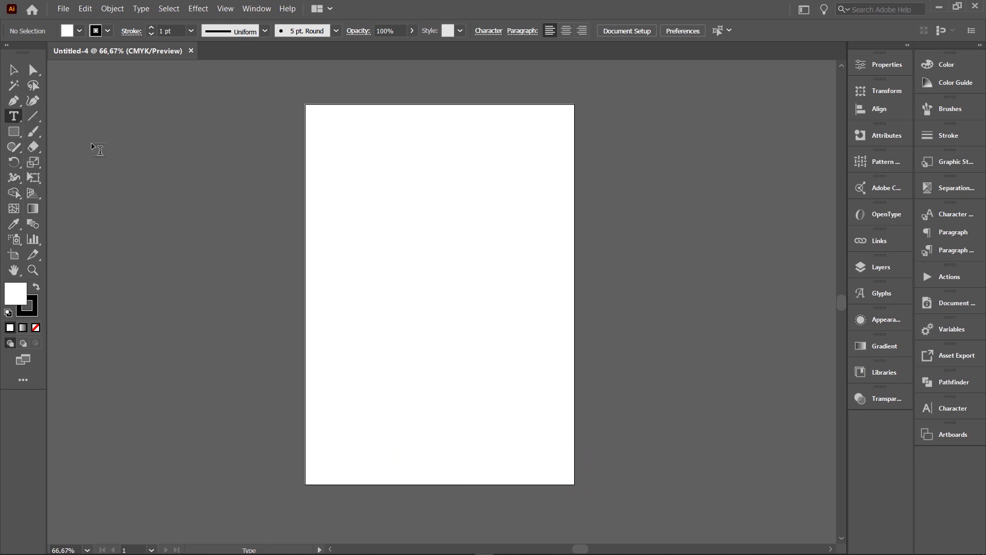
click(400, 227)
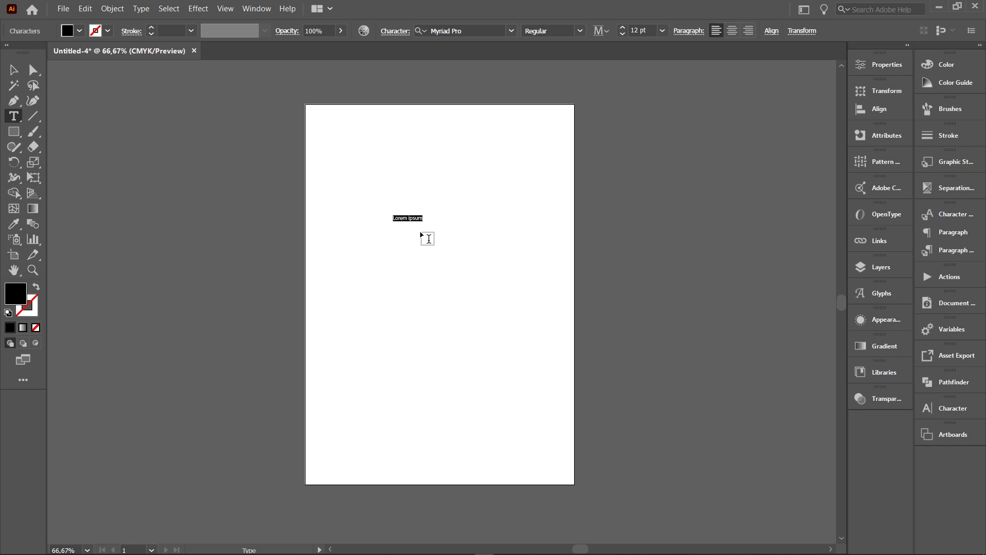
text(JUST )
text(DO)
text( IT)
Scale the JUST DO IT! text proportionally to about 74.6 pt and move it to the page top.
click(13, 77)
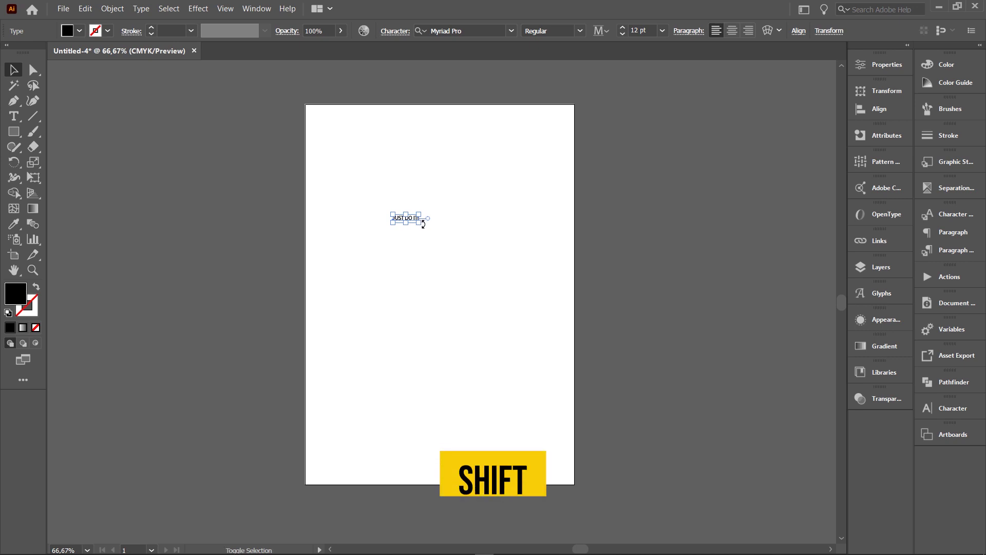
drag(423, 223, 553, 389)
drag(481, 243, 452, 172)
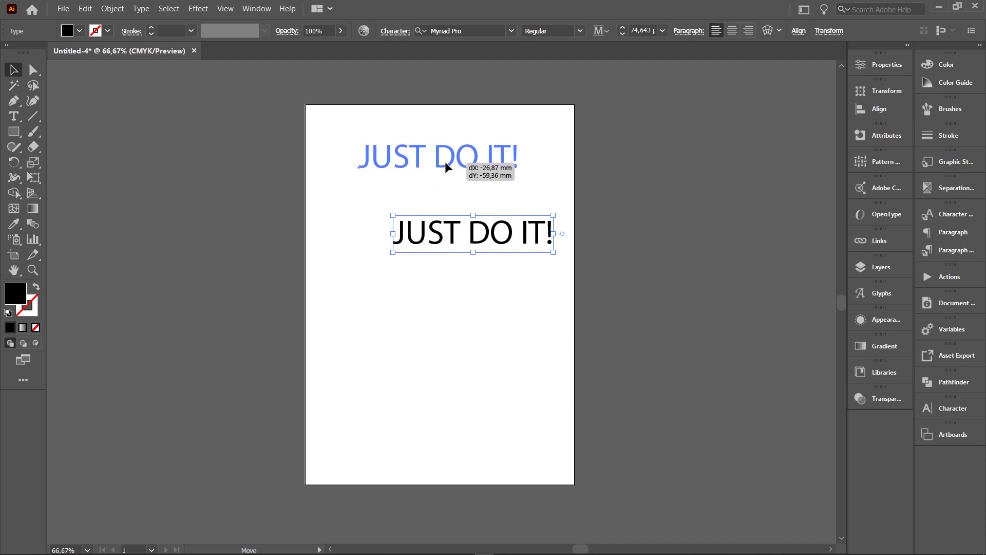
click(491, 230)
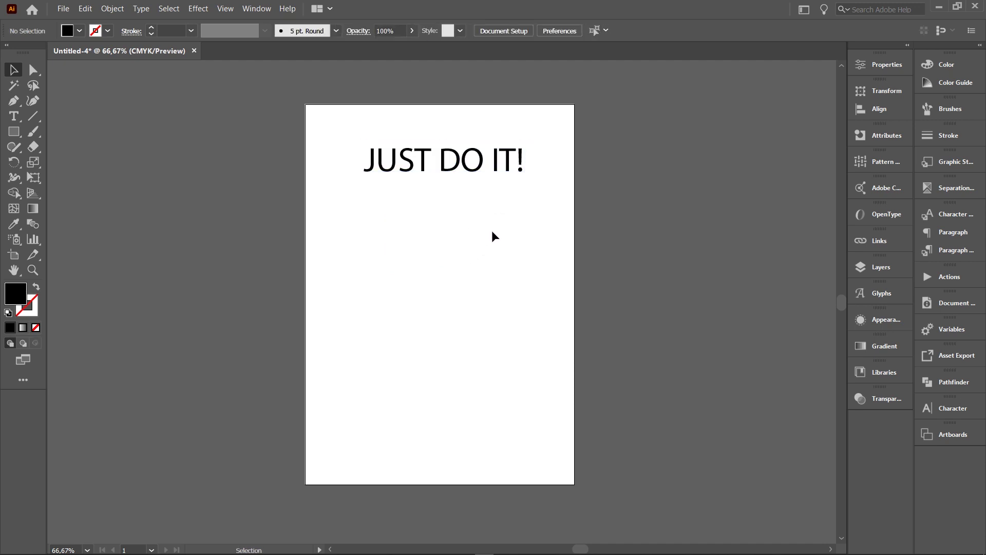
click(465, 167)
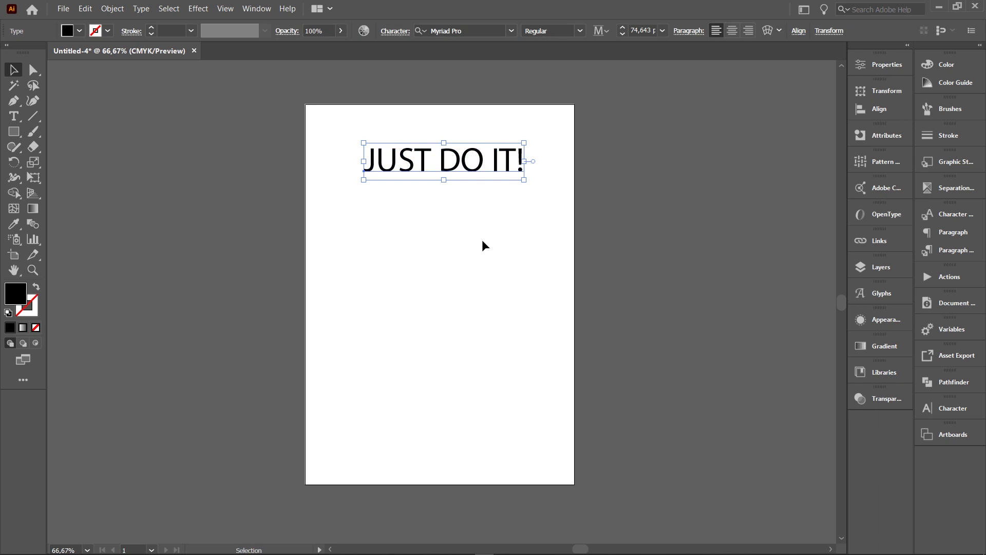
click(13, 118)
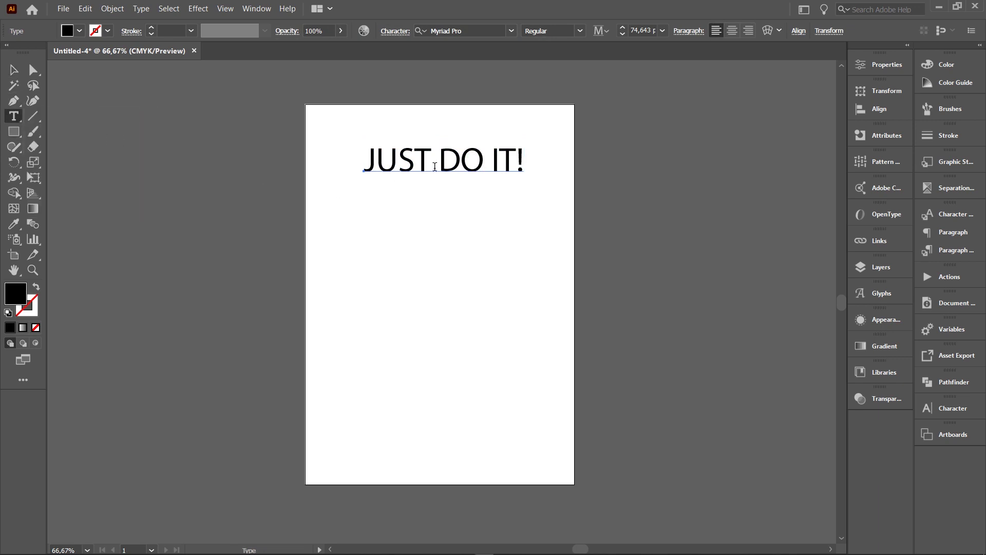
click(14, 70)
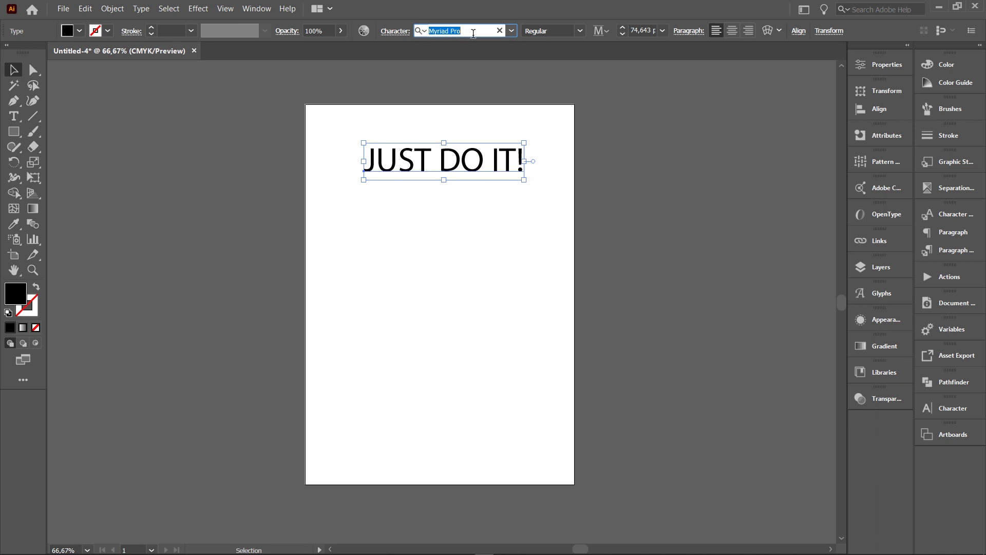
Apply Bebas Neue Pro to the headline and shift it right to centre it on the page.
click(511, 30)
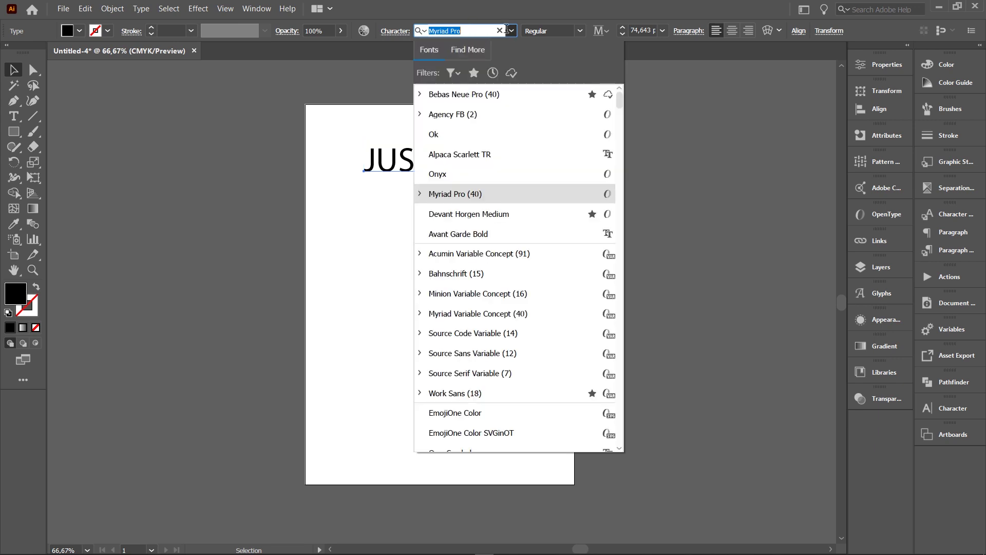
click(478, 98)
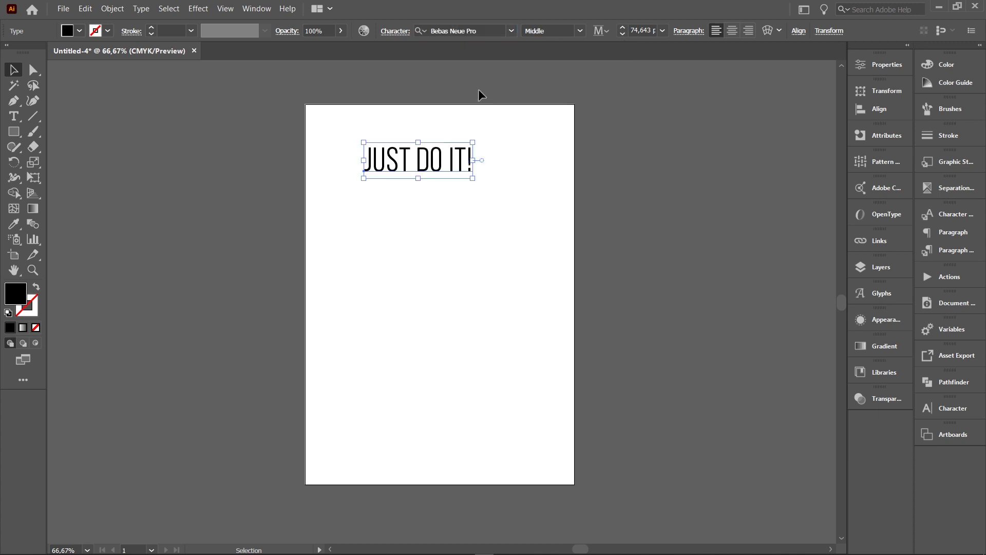
click(442, 203)
click(442, 166)
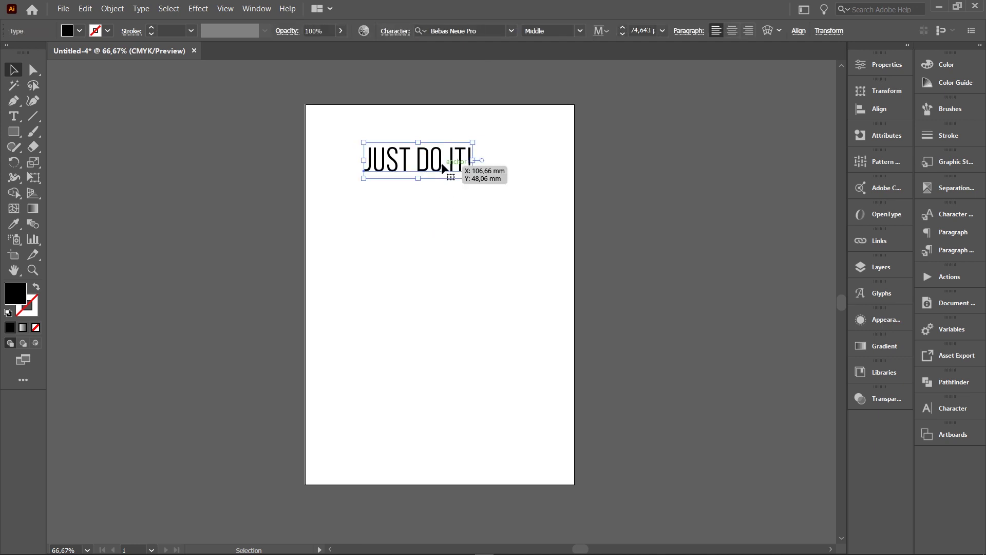
drag(443, 165, 464, 165)
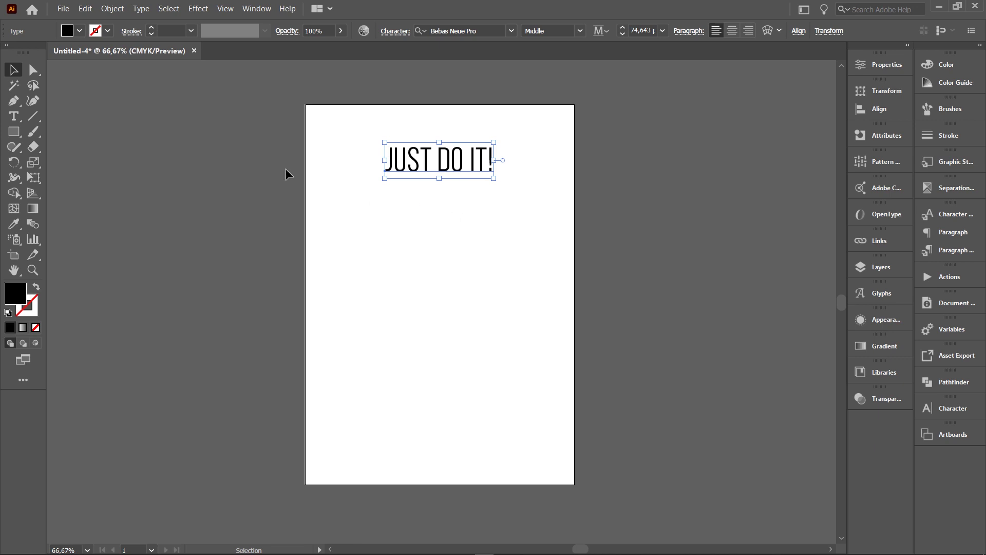
click(63, 9)
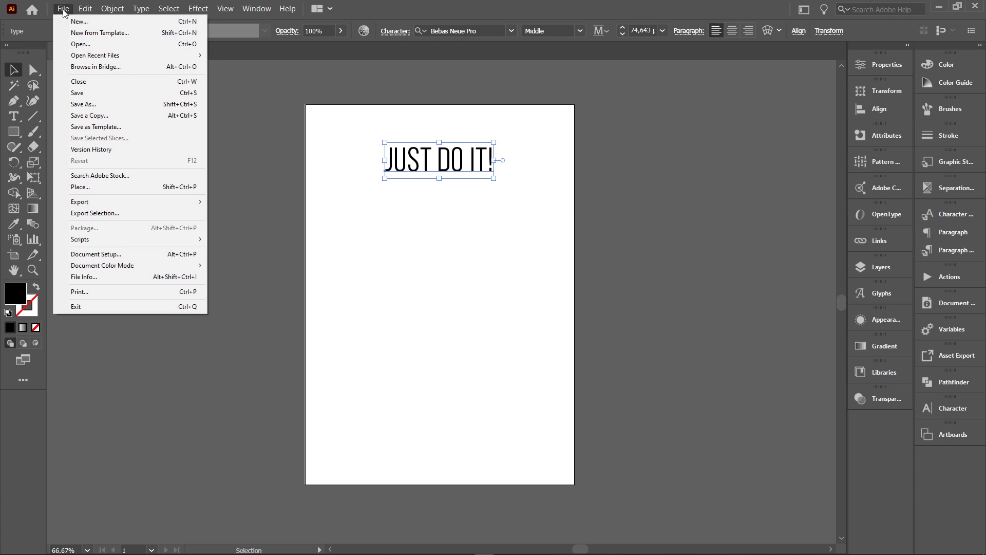
Use File > Place to load the sneaker PNG image for placing.
click(429, 239)
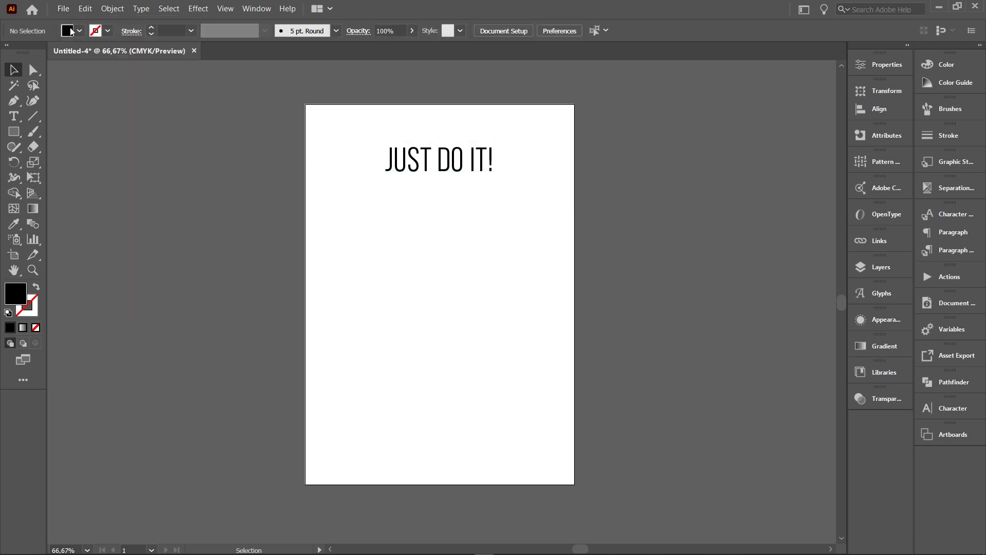
click(63, 9)
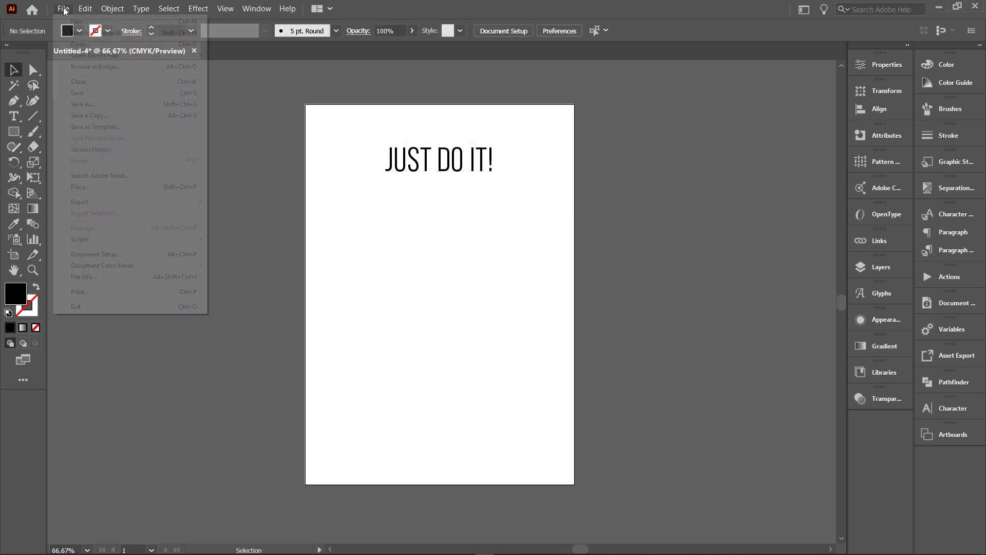
click(103, 187)
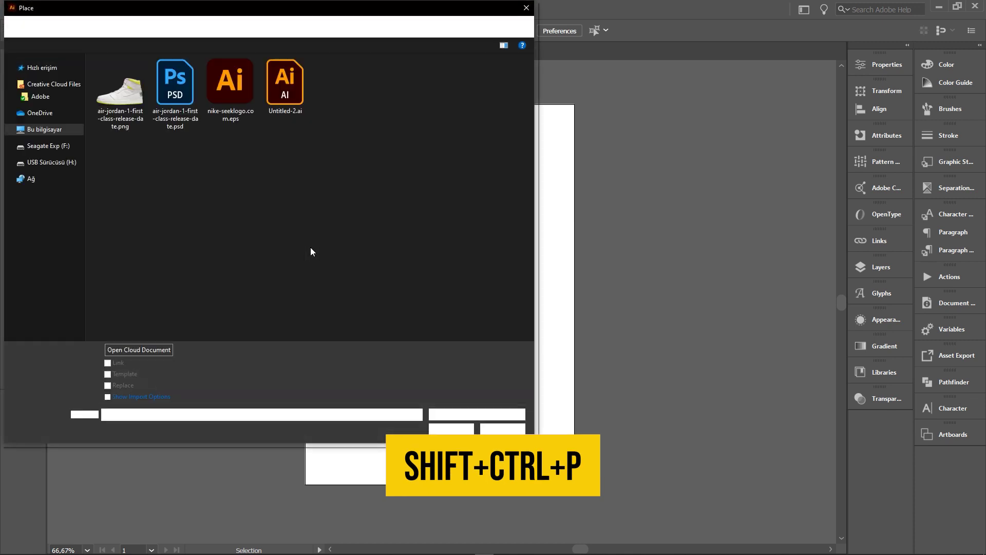
drag(244, 14, 340, 47)
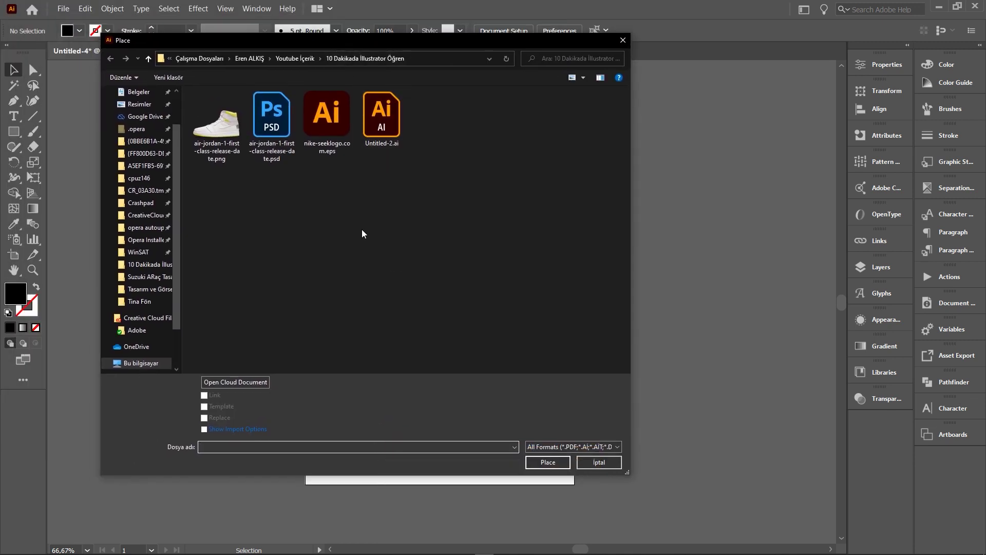
click(224, 140)
double_click(225, 131)
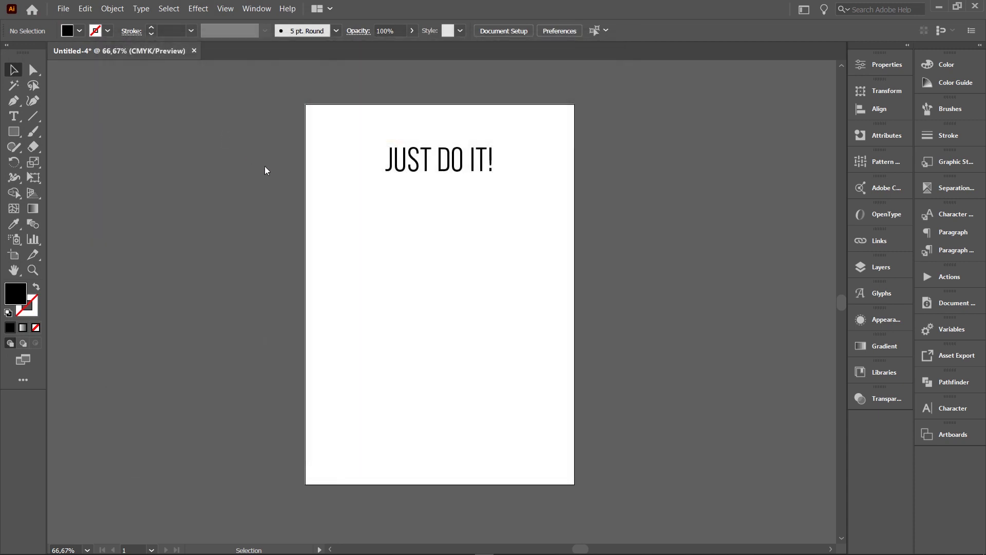
Drop the sneaker image below the headline, enlarge it, and move it left on the page.
click(389, 252)
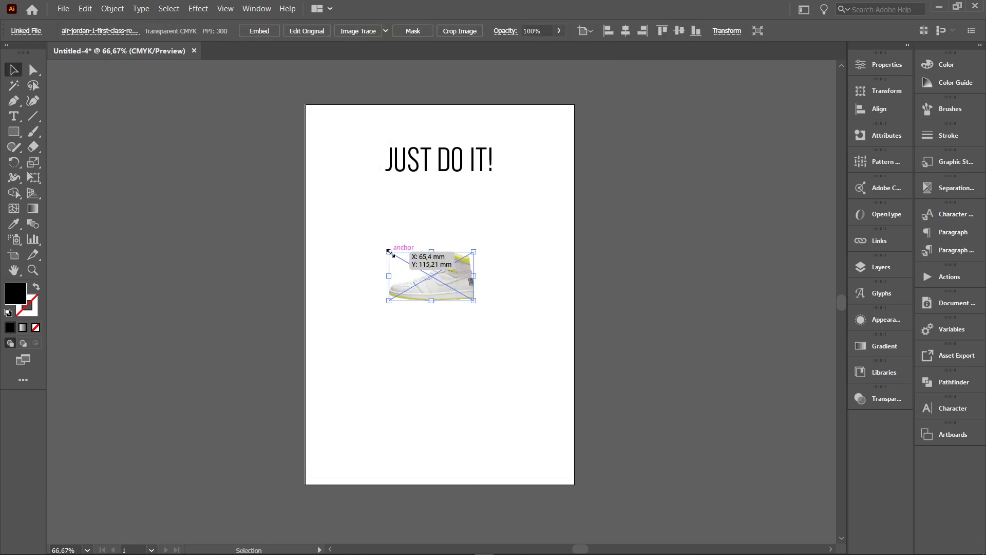
drag(474, 251, 476, 251)
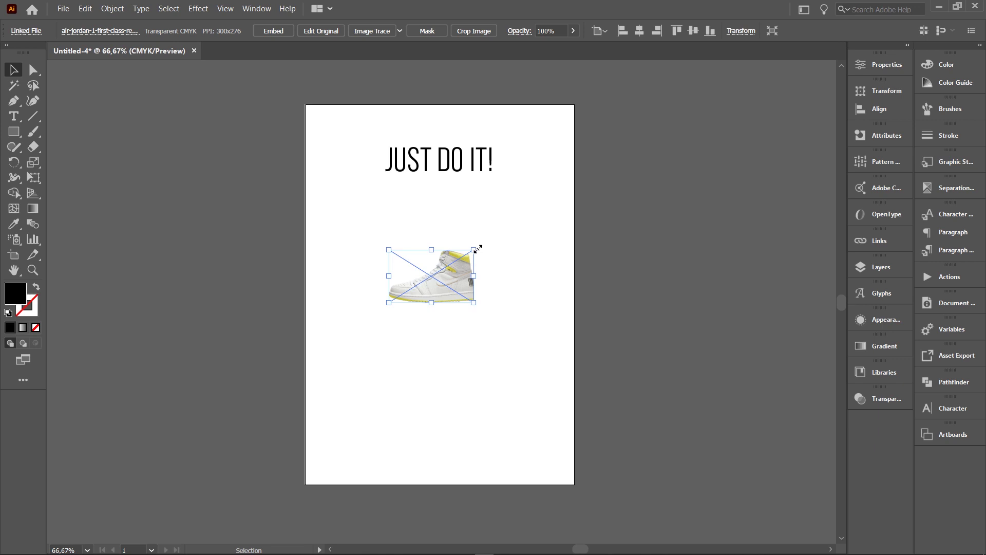
mouse_move(477, 249)
mouse_down()
mouse_move(547, 178)
mouse_move(544, 213)
mouse_move(524, 238)
mouse_move(534, 217)
mouse_move(526, 227)
mouse_up()
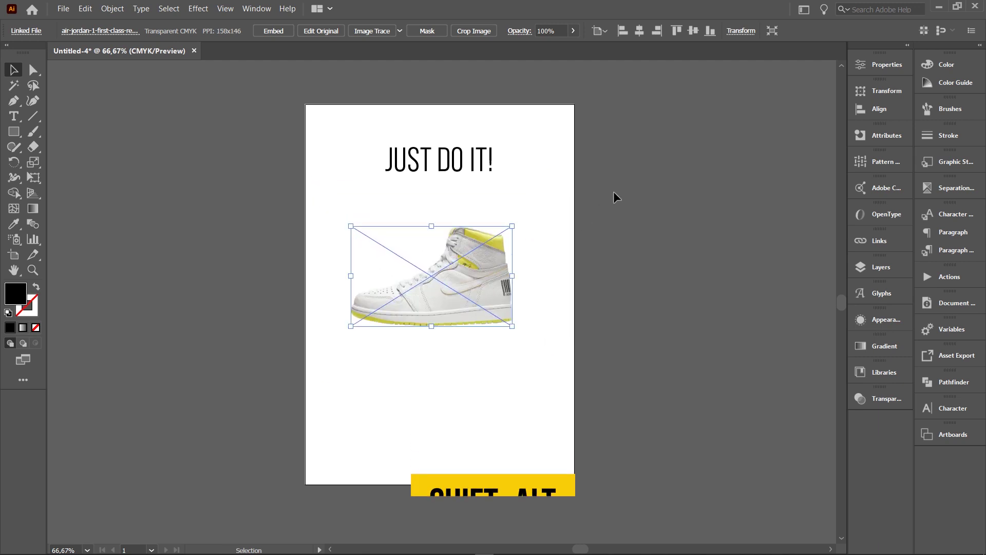
click(485, 331)
drag(463, 323, 467, 338)
click(570, 333)
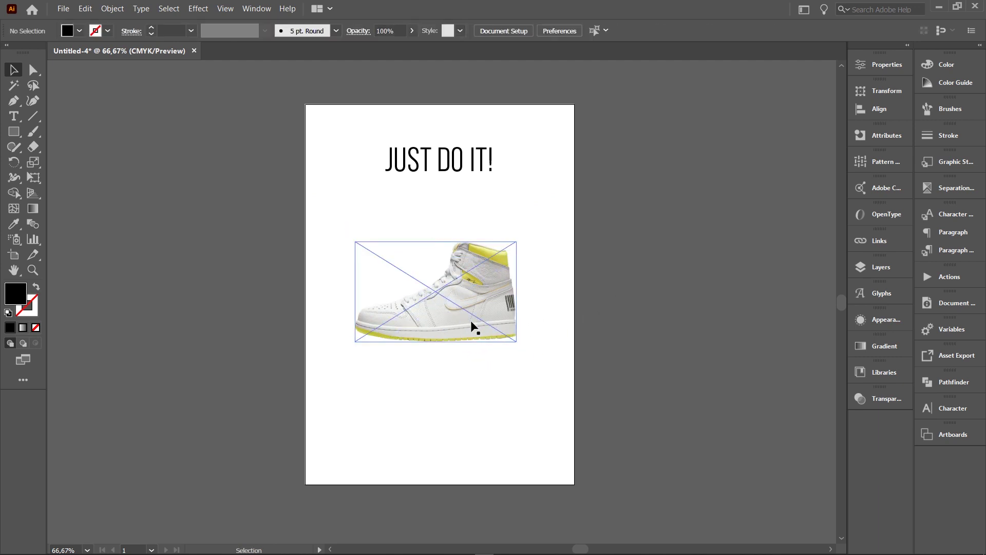
click(471, 262)
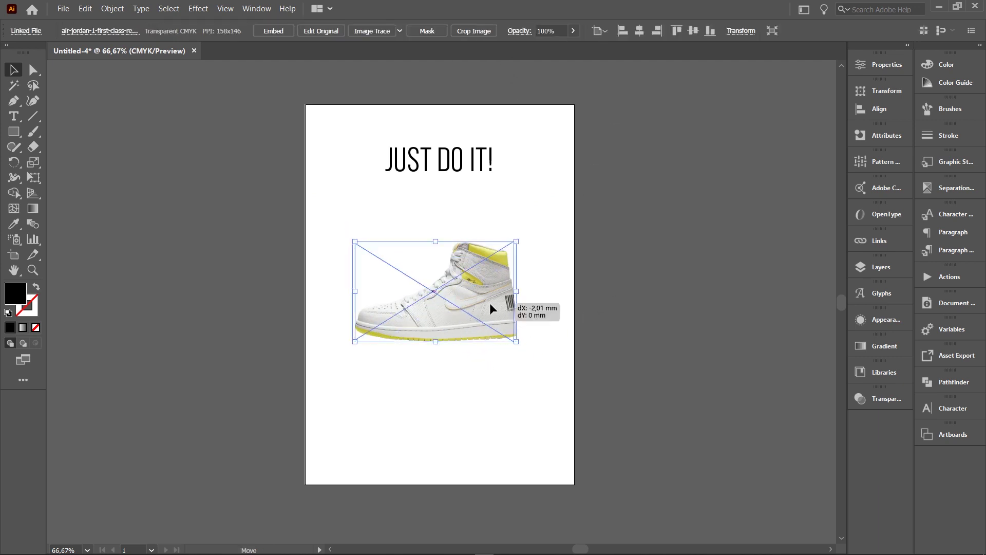
drag(494, 308, 425, 313)
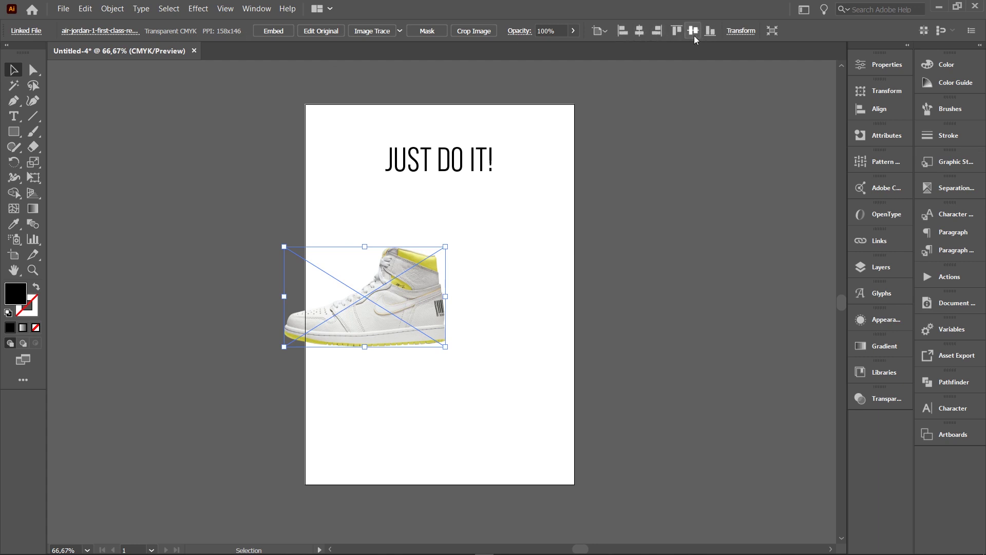
Align the sneaker to the artboard's horizontal and vertical centre, then deselect it.
click(623, 31)
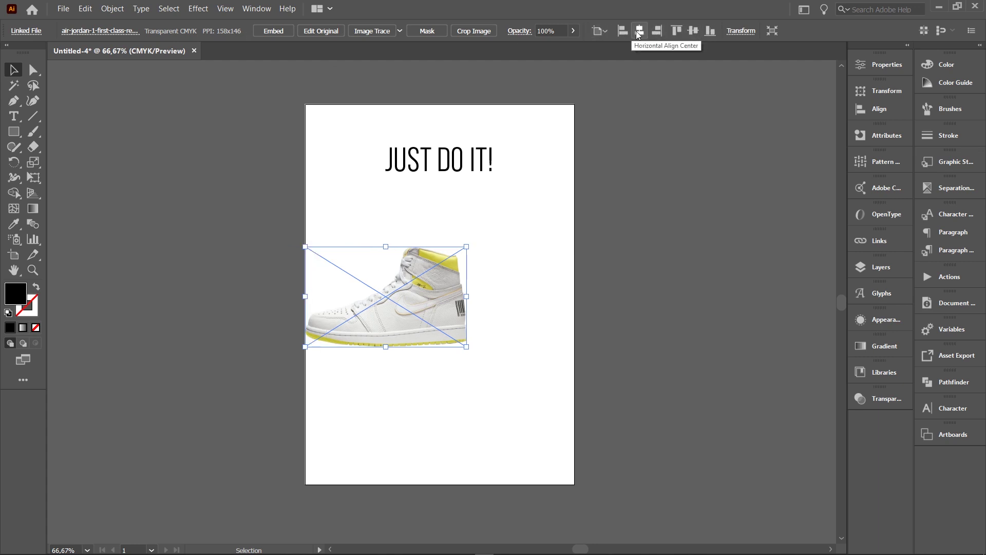
click(677, 31)
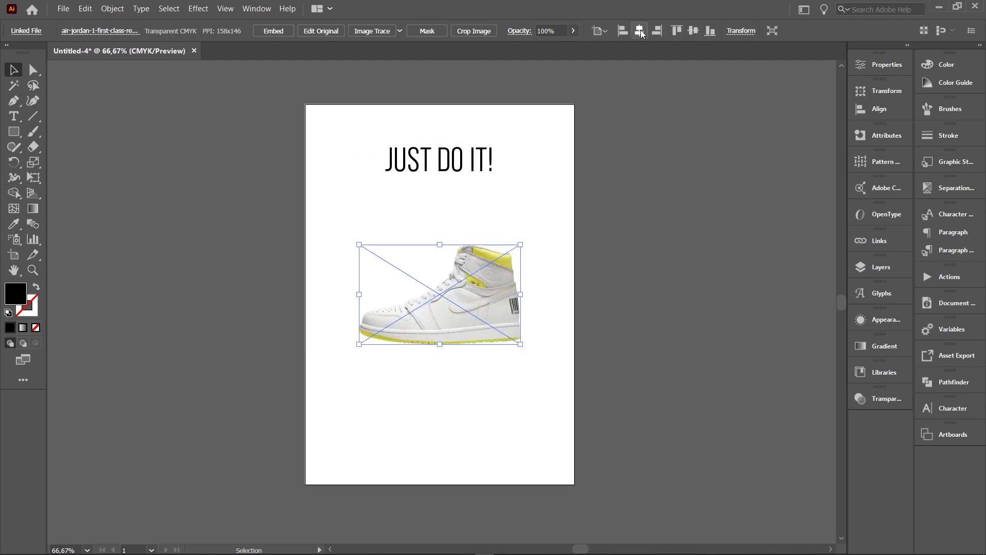
click(608, 31)
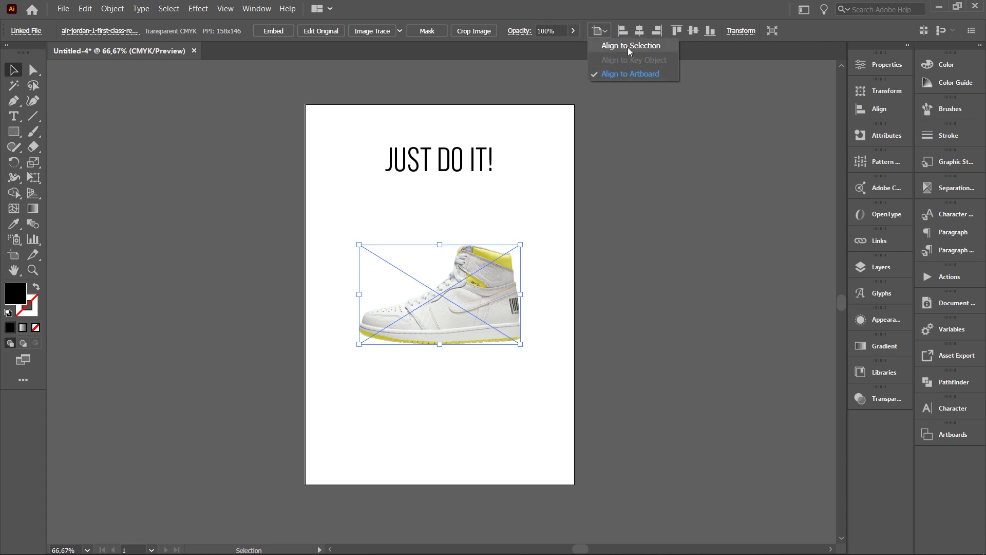
click(620, 75)
click(550, 242)
click(516, 292)
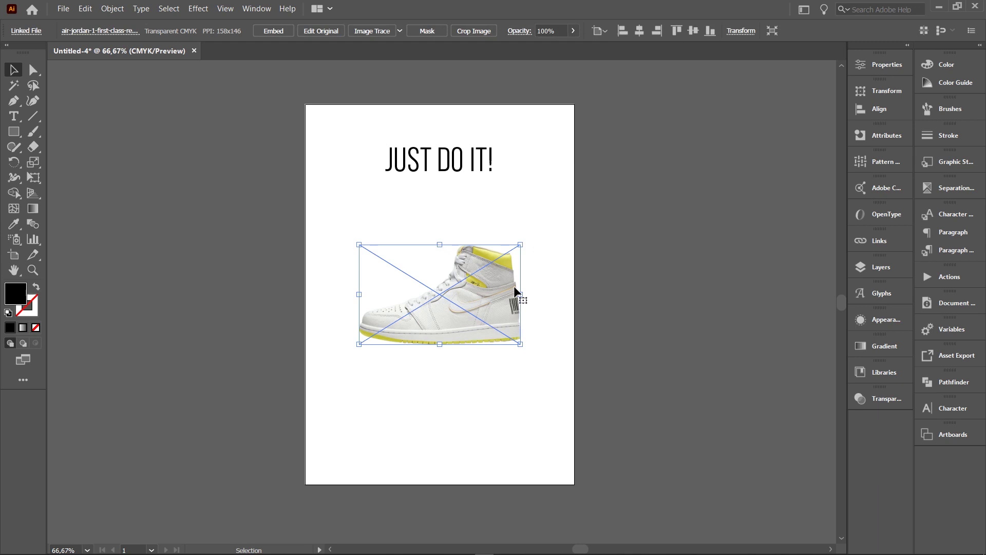
click(557, 179)
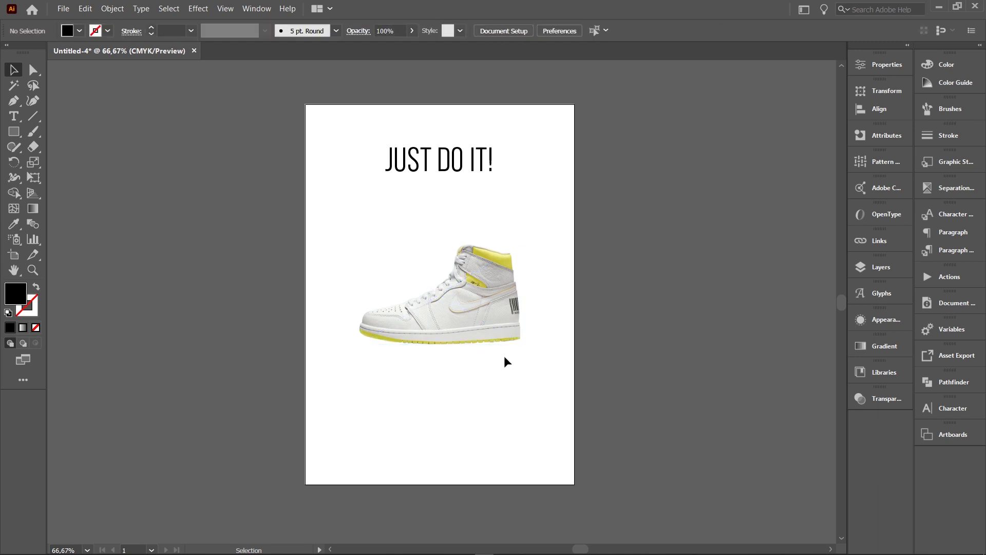
click(63, 12)
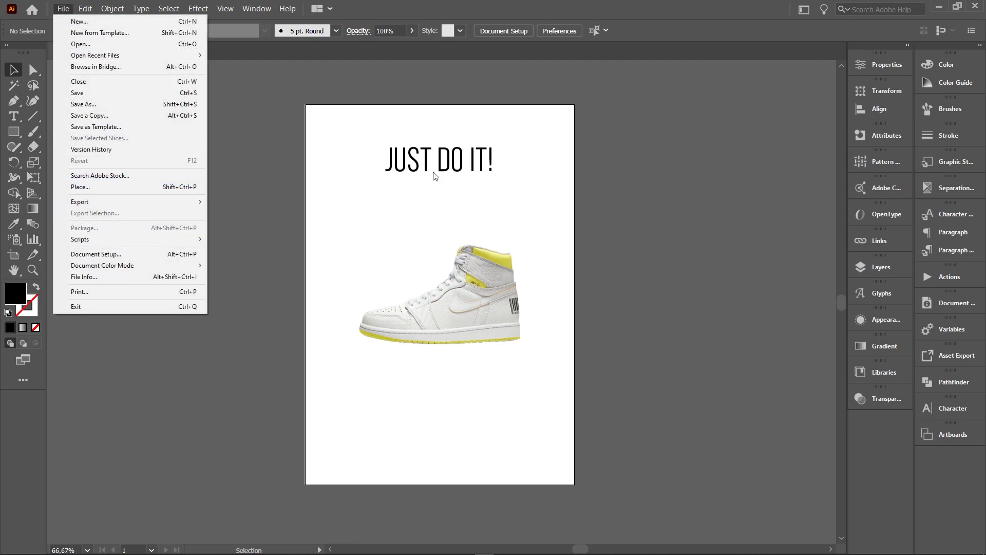
Open the nike-seeklogo.com.eps logo file.
click(549, 131)
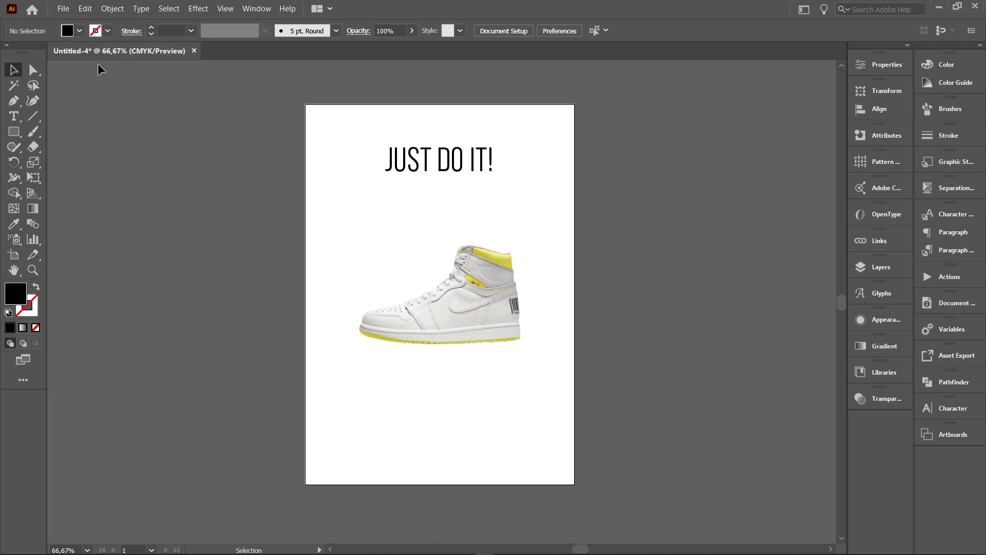
click(62, 9)
click(66, 41)
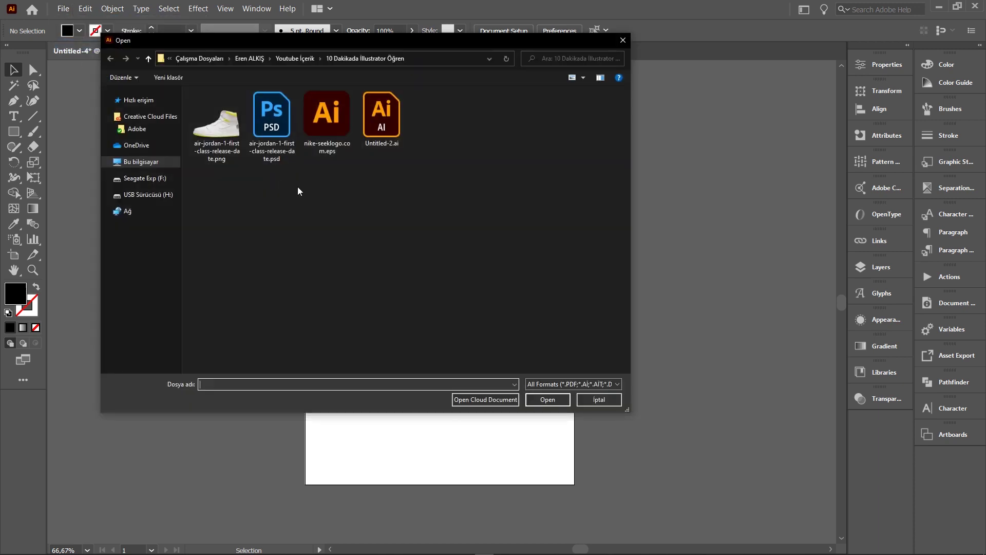
double_click(329, 129)
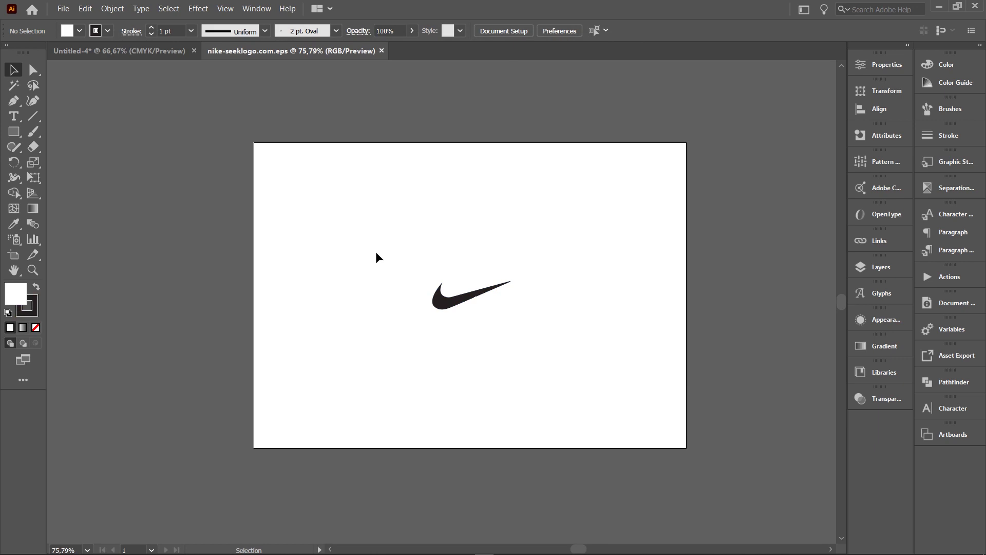
Copy the Nike swoosh and return to the Untitled-4 poster document.
click(466, 321)
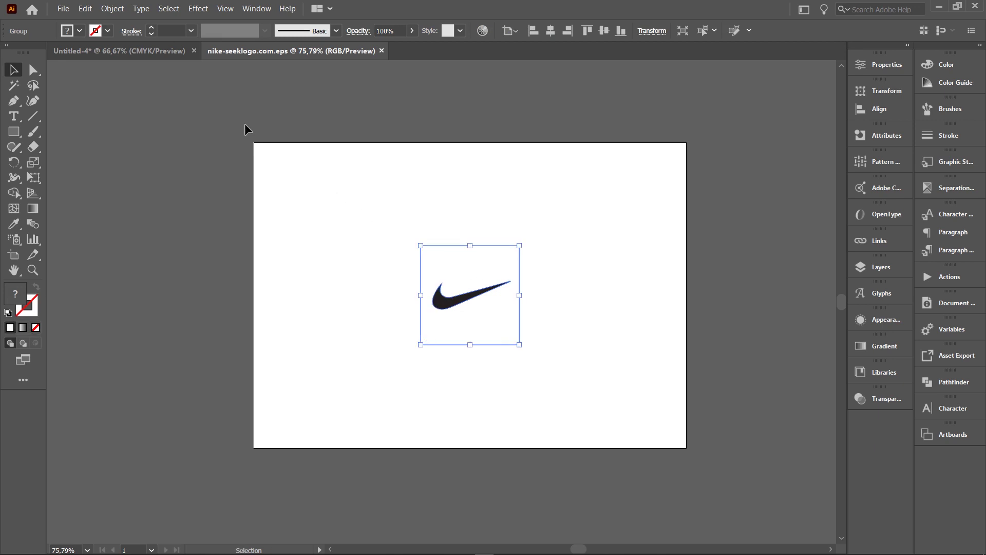
key(ctrl+c)
click(120, 51)
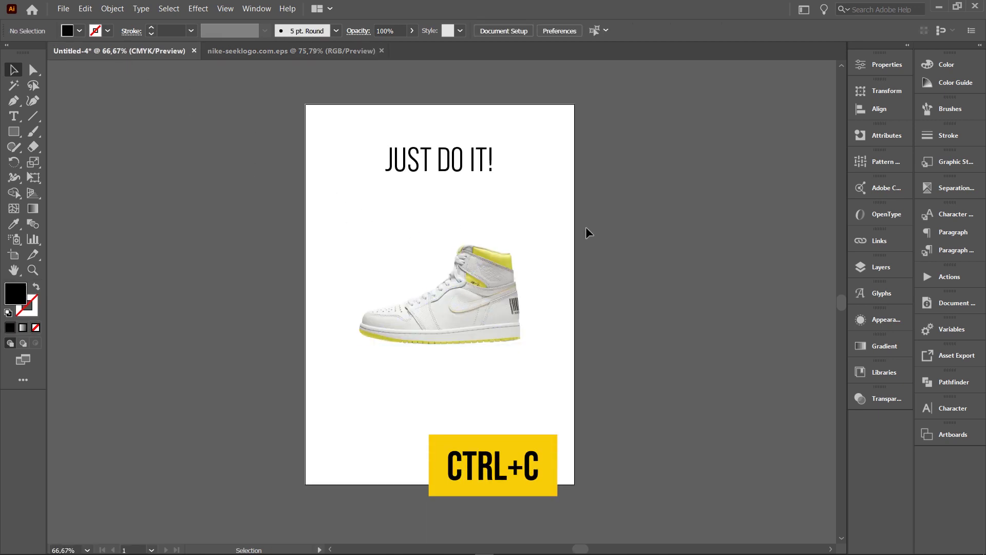
Paste the Nike swoosh into the poster and park it beside the artboard.
key(ctrl+v)
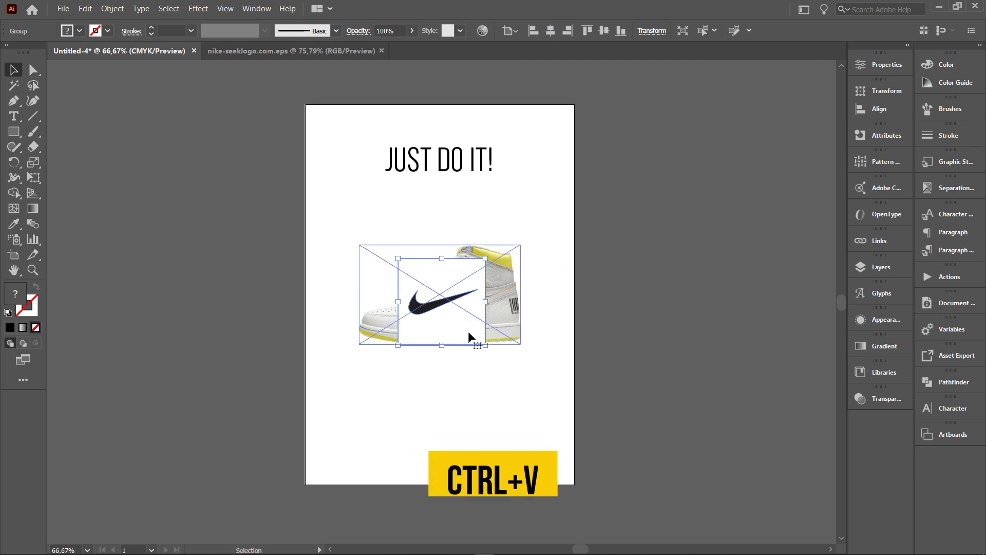
mouse_move(468, 331)
mouse_down()
mouse_move(473, 452)
mouse_move(718, 343)
mouse_up()
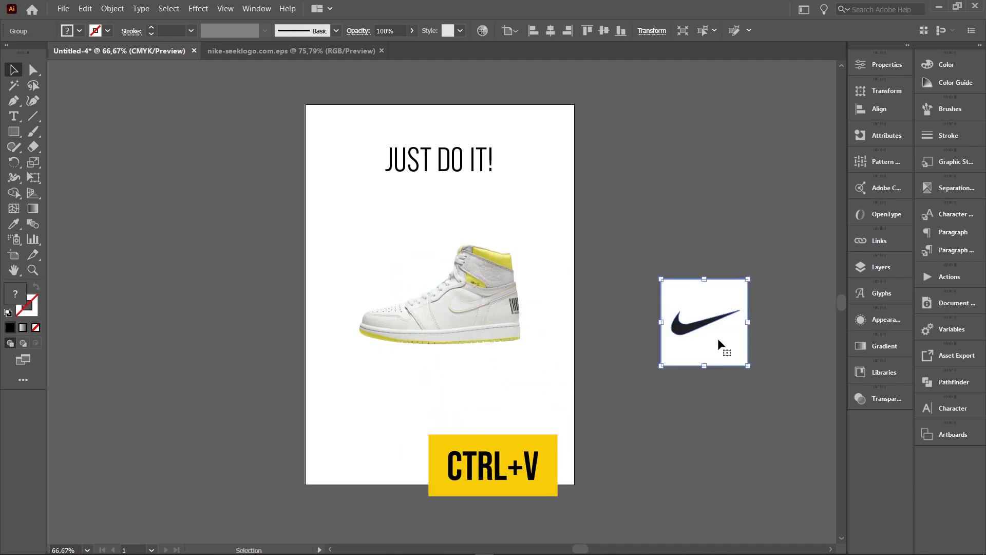
key(z)
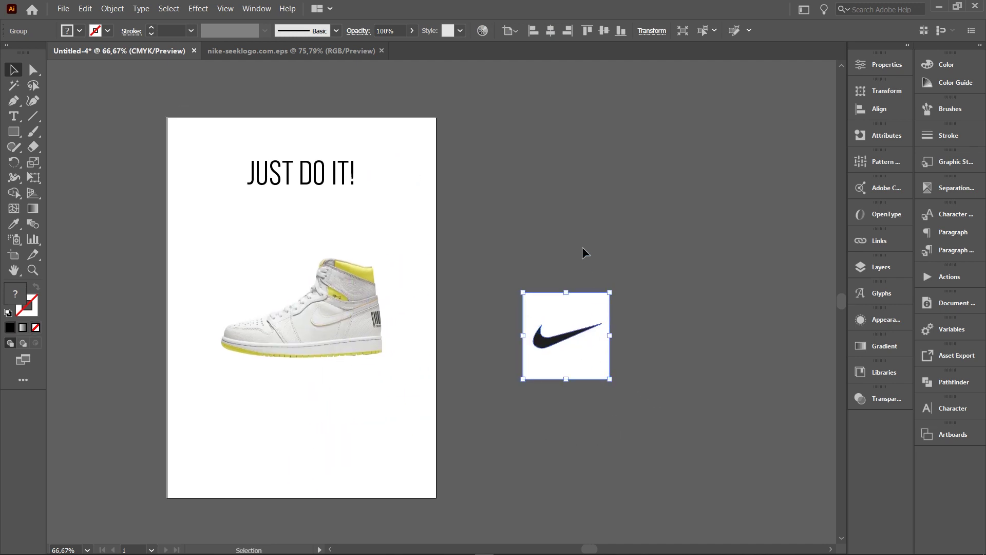
click(563, 358)
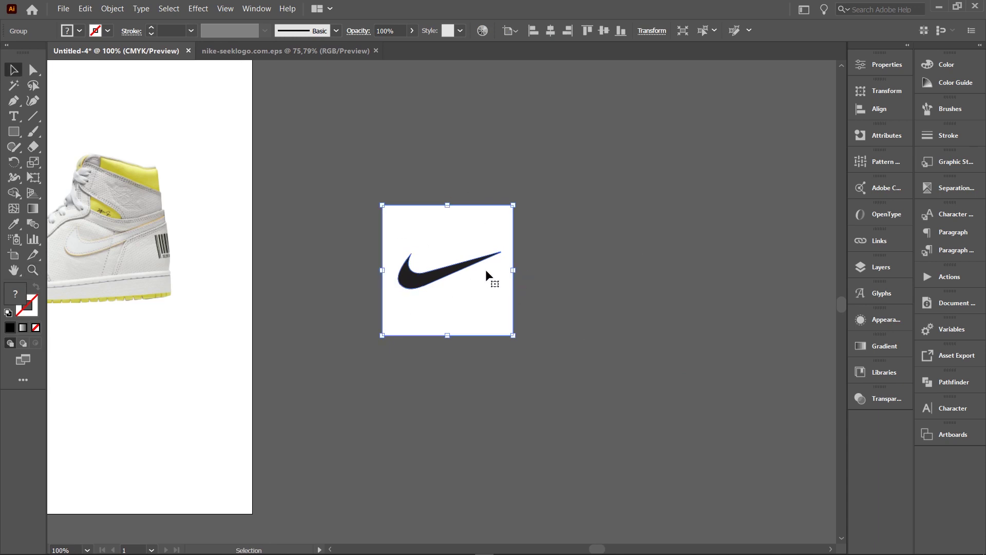
Ungroup the swoosh and delete its white background square.
right_click(440, 238)
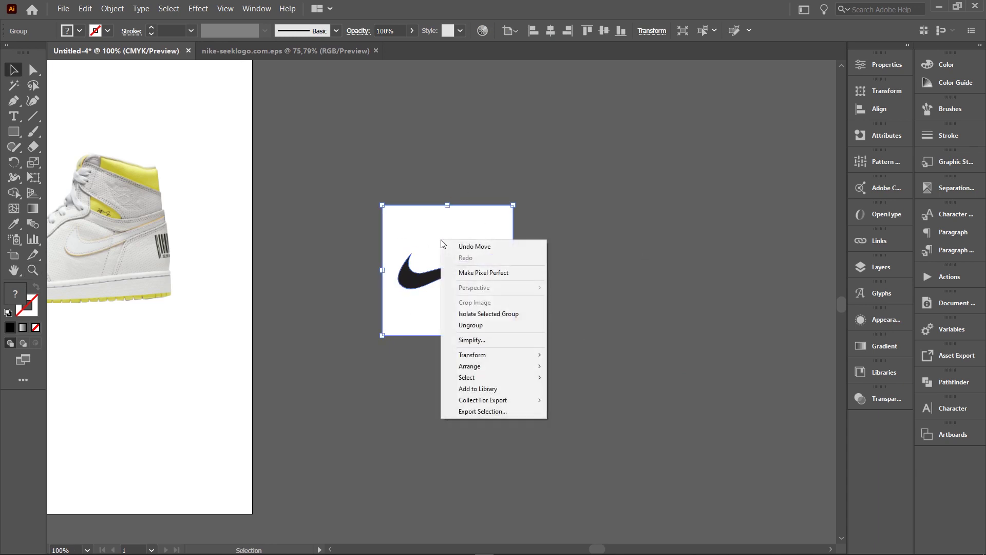
click(486, 326)
click(574, 220)
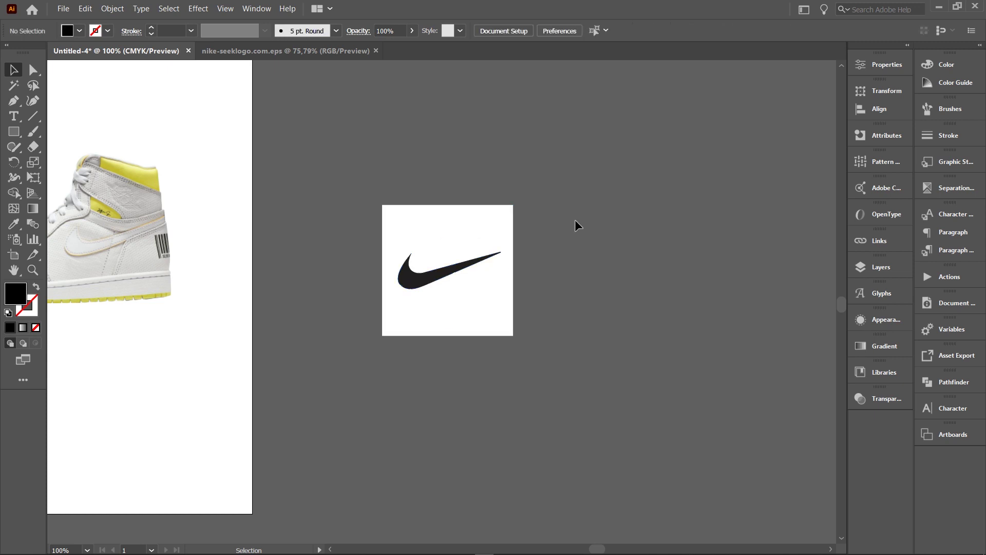
drag(414, 226, 601, 230)
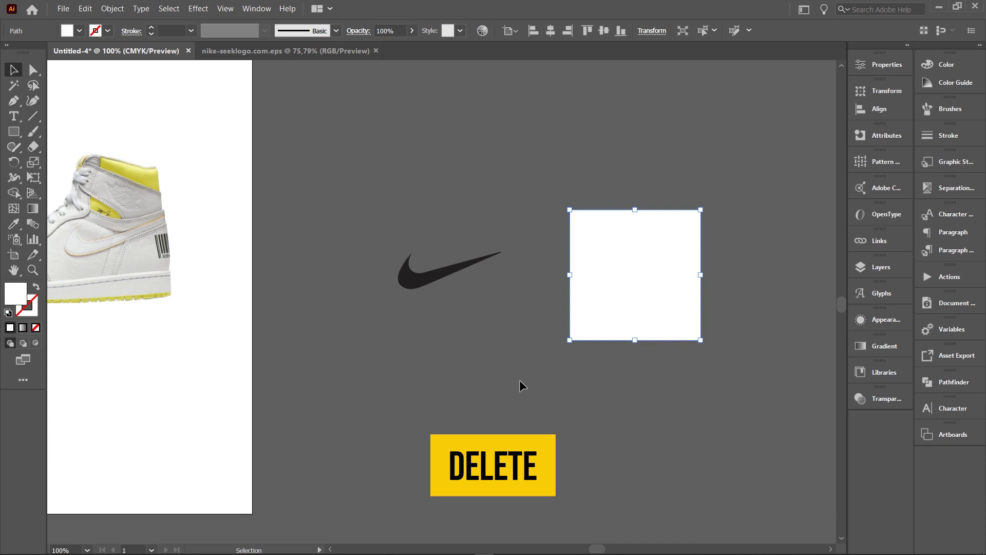
key(Delete)
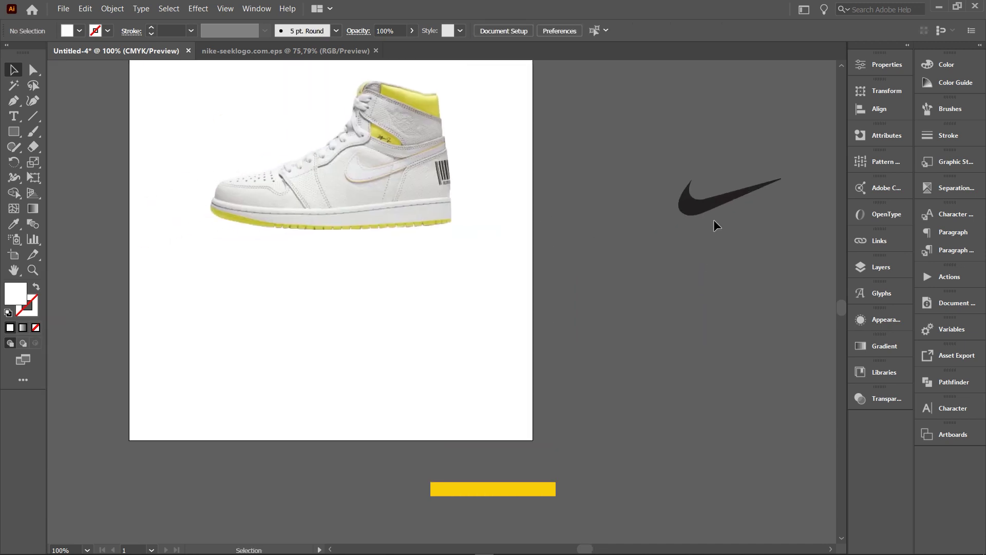
Move the swoosh onto the artboard just below the sneaker.
mouse_move(713, 213)
mouse_down()
mouse_move(386, 276)
mouse_move(319, 361)
mouse_up()
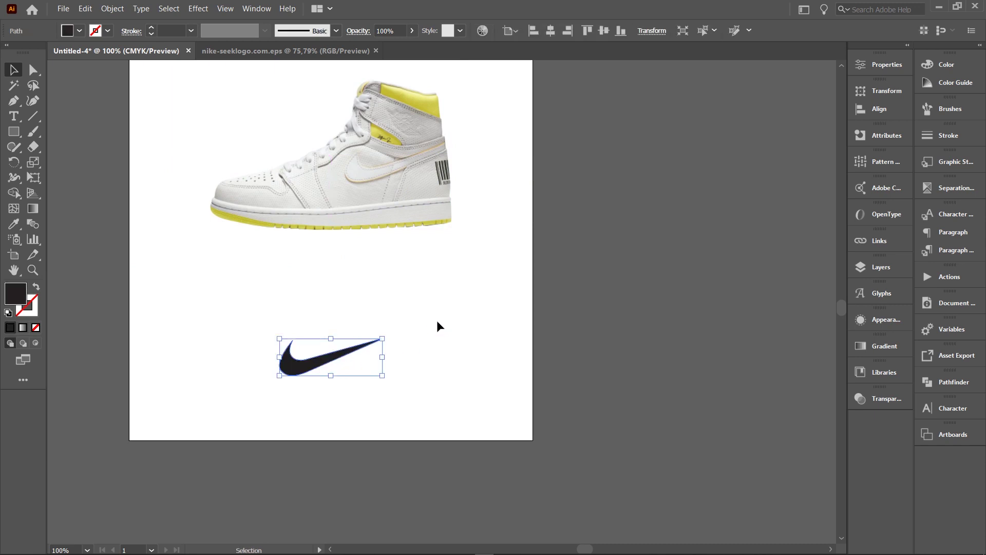
click(443, 300)
key(z)
alt+click(343, 297)
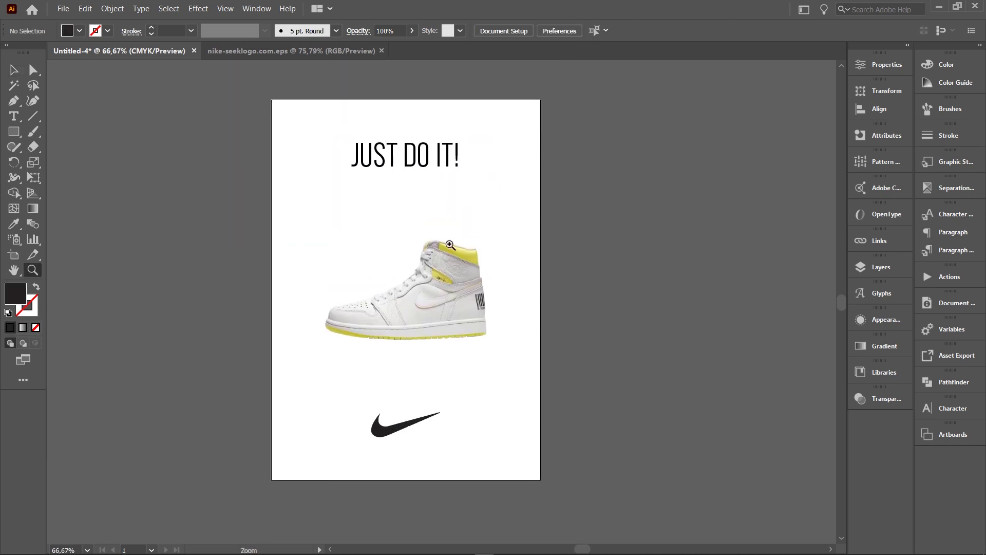
Recentre the poster in view and choose the Rectangle Tool from the shape flyout.
key(v)
click(441, 252)
drag(559, 271, 533, 153)
click(527, 251)
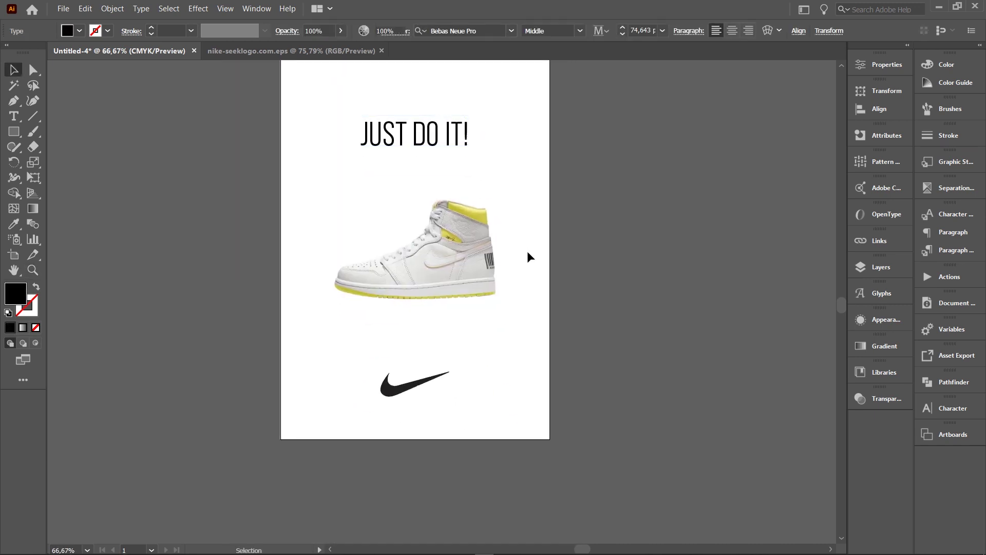
drag(448, 405, 363, 375)
click(516, 354)
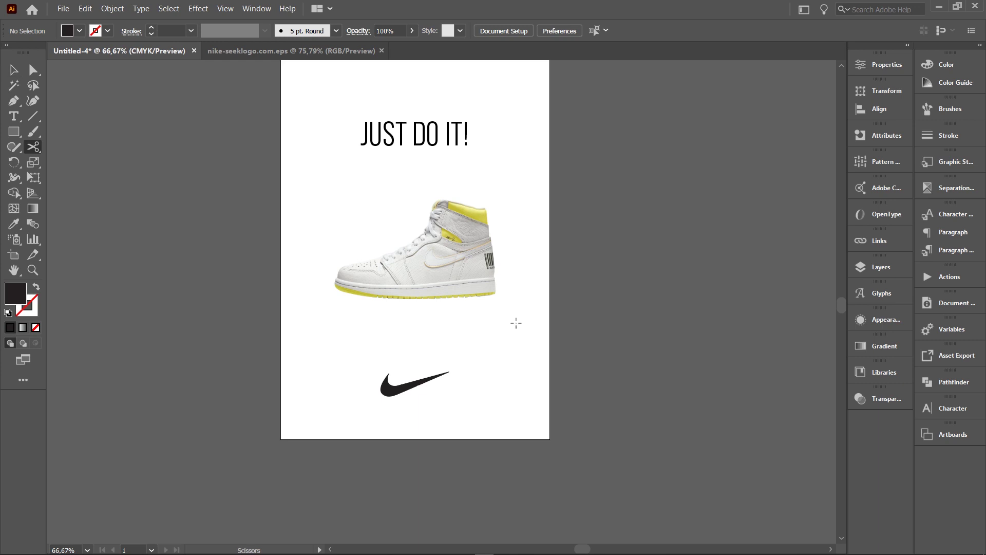
drag(516, 321, 488, 352)
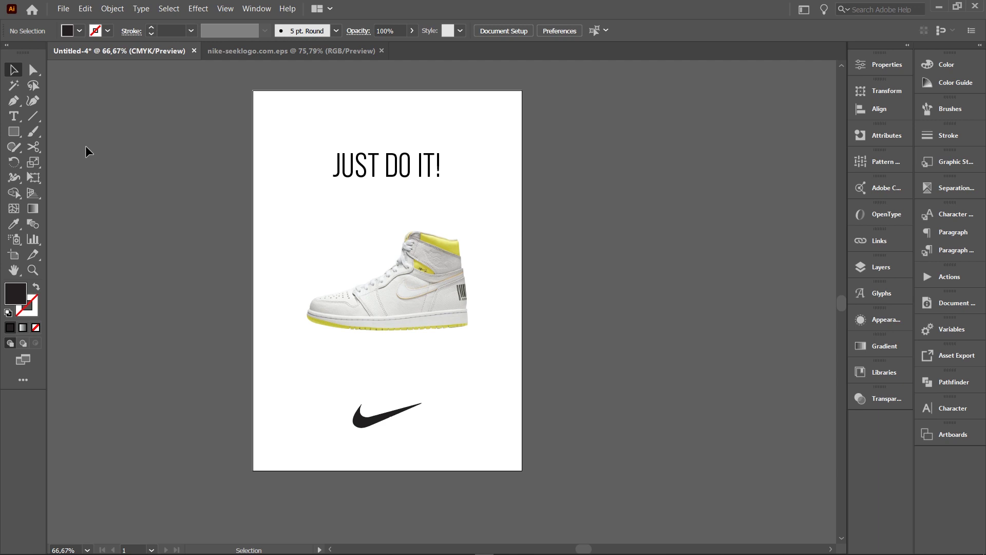
click(14, 132)
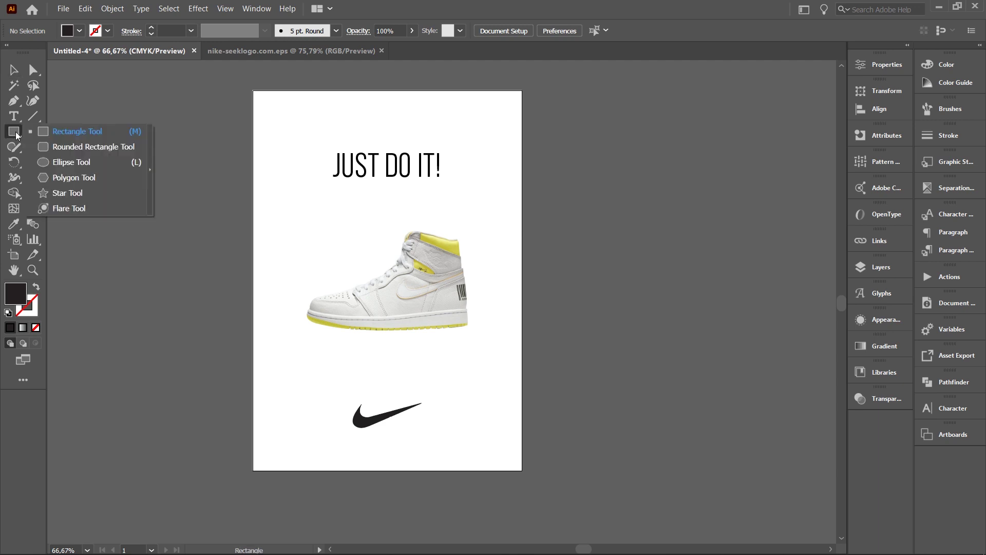
Draw a small rectangle above the shoe.
click(18, 135)
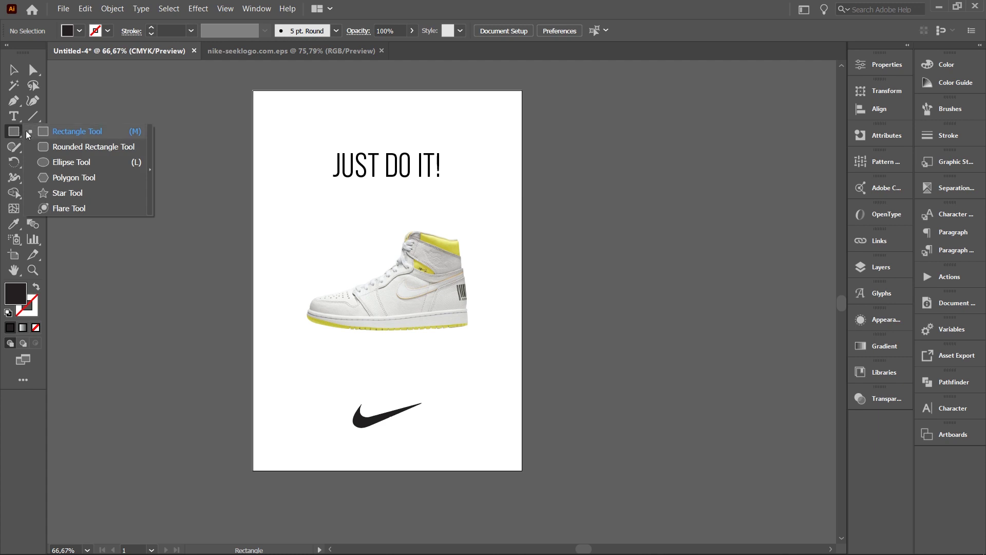
click(79, 134)
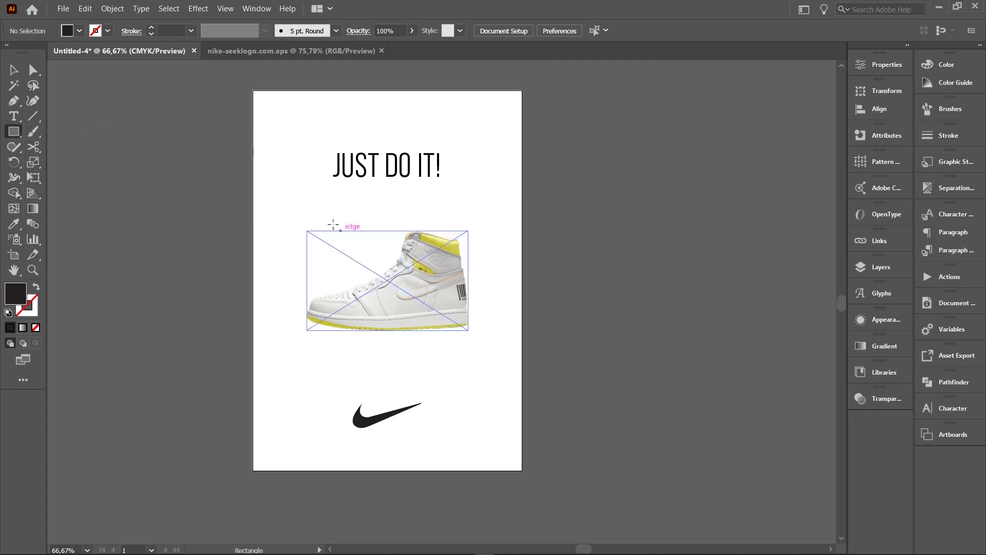
mouse_move(314, 204)
mouse_down()
mouse_move(353, 244)
mouse_move(360, 220)
mouse_move(357, 238)
mouse_up()
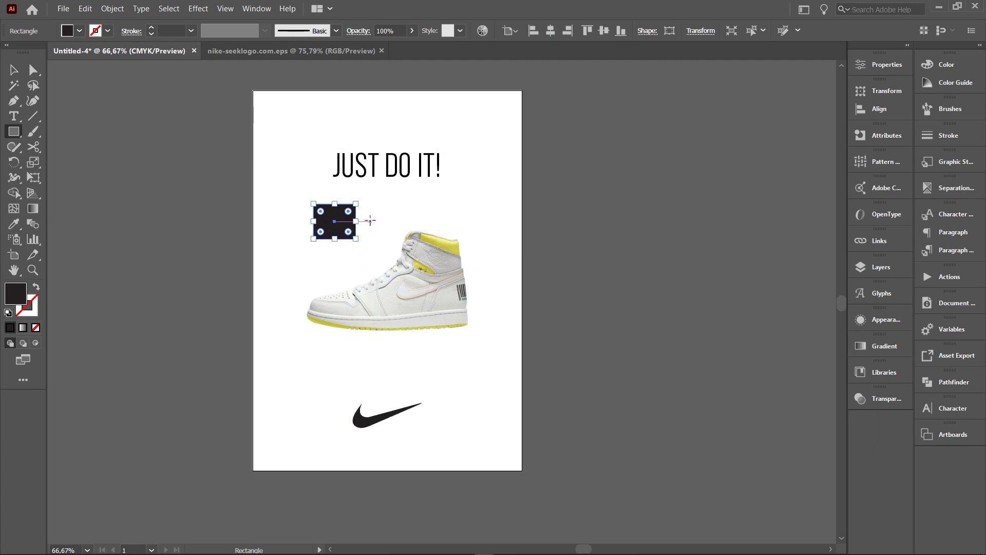
key(v)
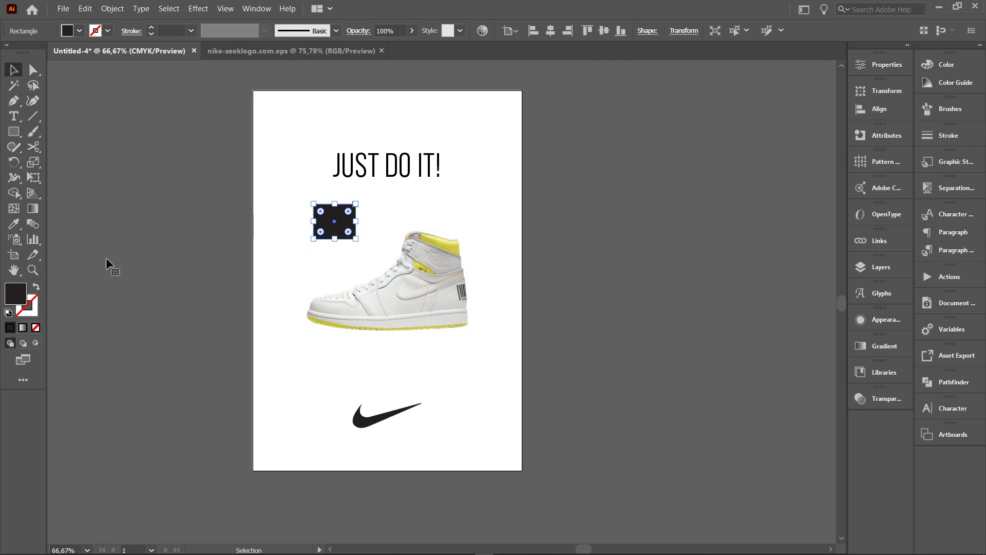
Fill the rectangle with the shoe's yellow using the Eyedropper.
double_click(16, 296)
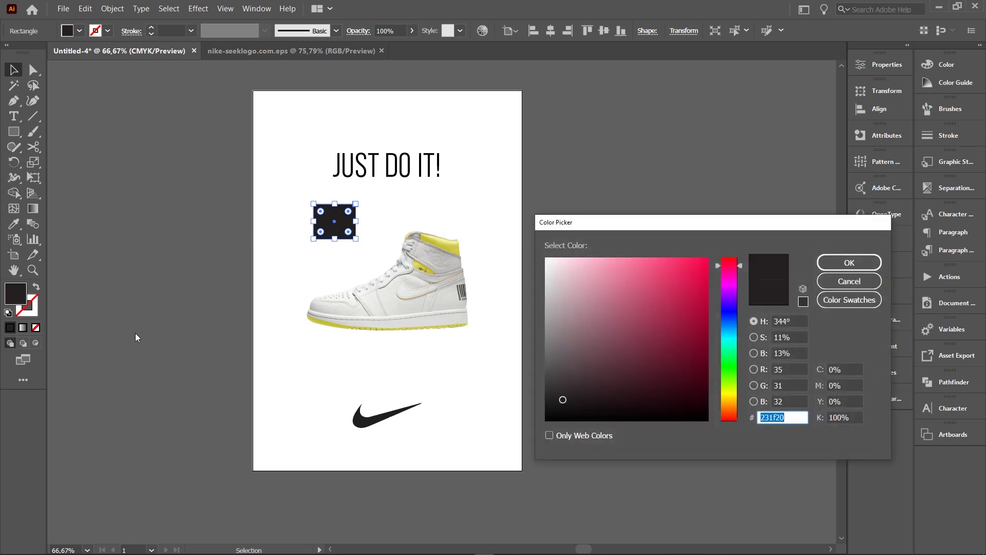
mouse_move(627, 358)
mouse_down()
mouse_move(649, 345)
mouse_move(679, 283)
mouse_up()
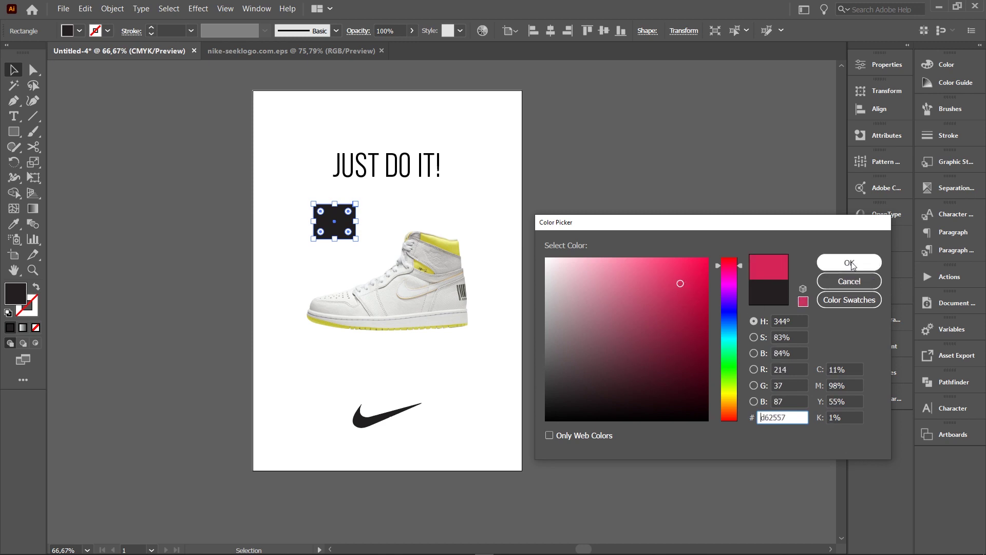
click(848, 281)
click(14, 224)
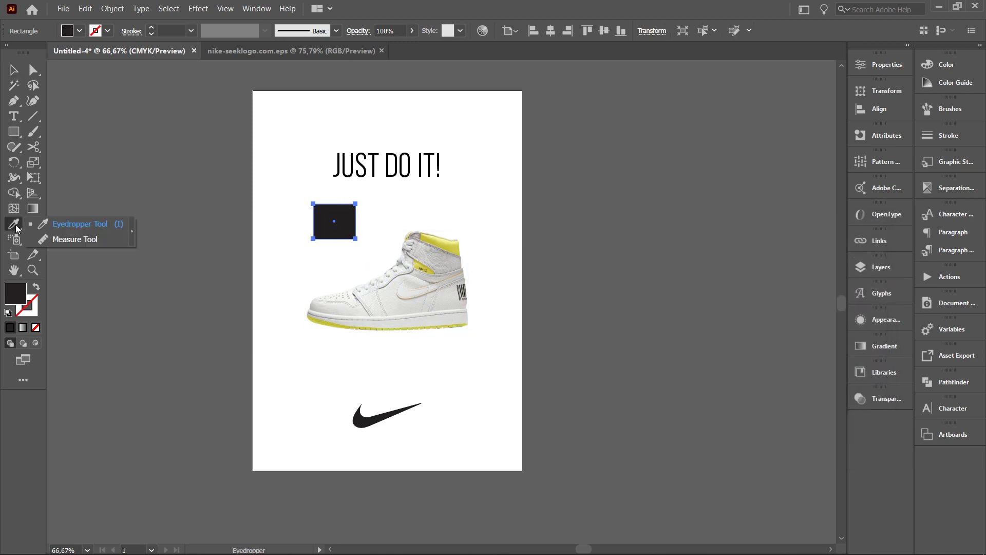
click(72, 224)
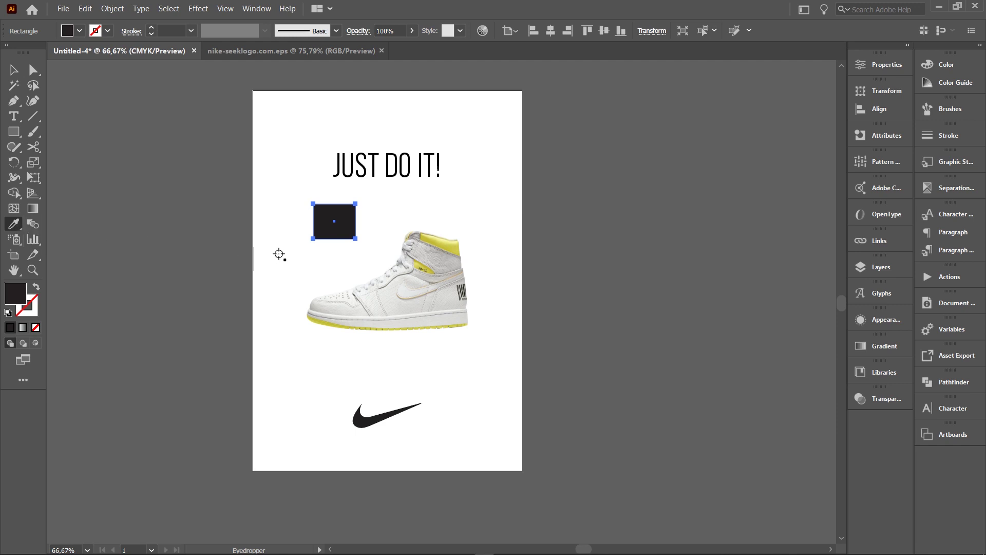
click(451, 244)
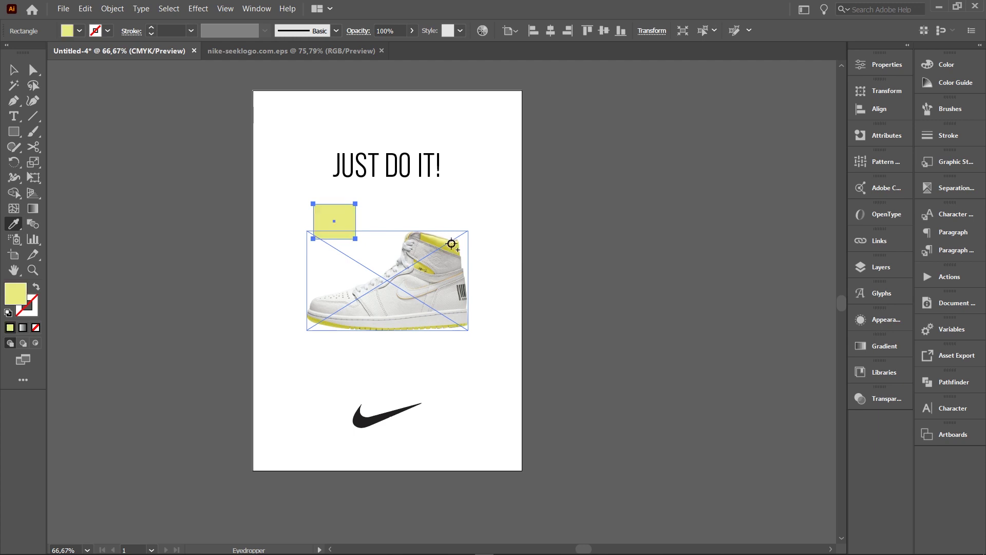
Stretch the yellow rectangle to all four edges of the page.
key(v)
click(493, 226)
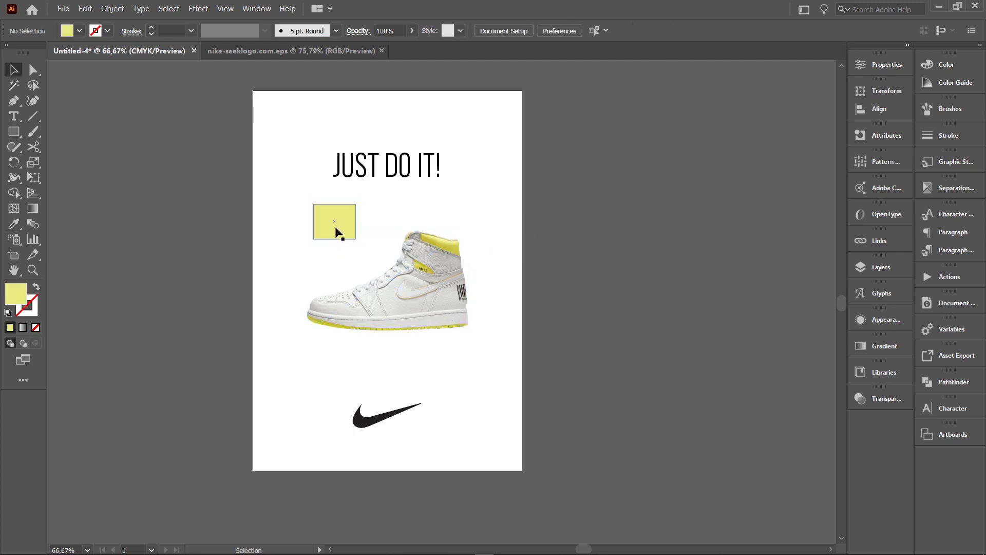
click(335, 226)
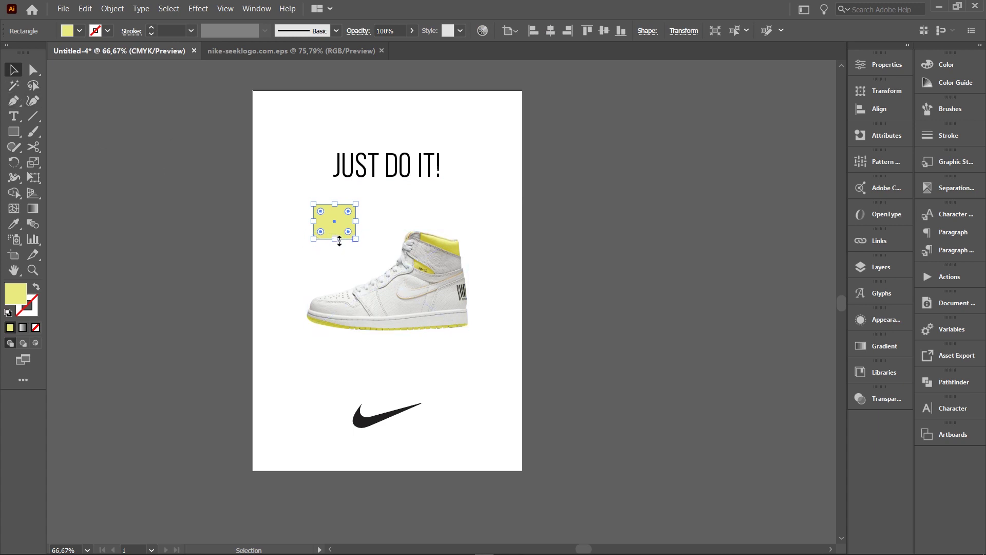
mouse_move(339, 238)
mouse_down()
mouse_move(337, 267)
mouse_move(339, 90)
mouse_up()
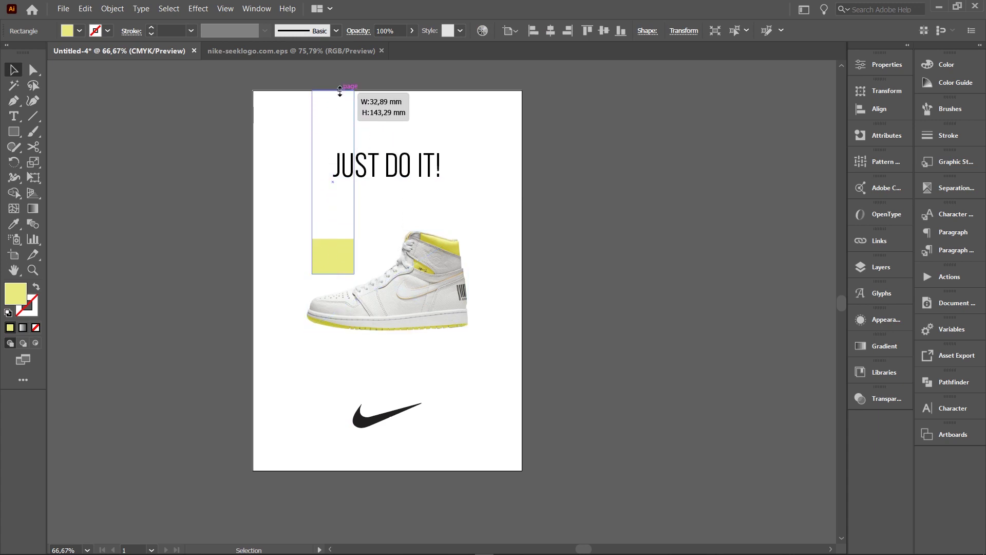
mouse_move(354, 176)
mouse_down()
mouse_move(531, 176)
mouse_move(521, 176)
mouse_up()
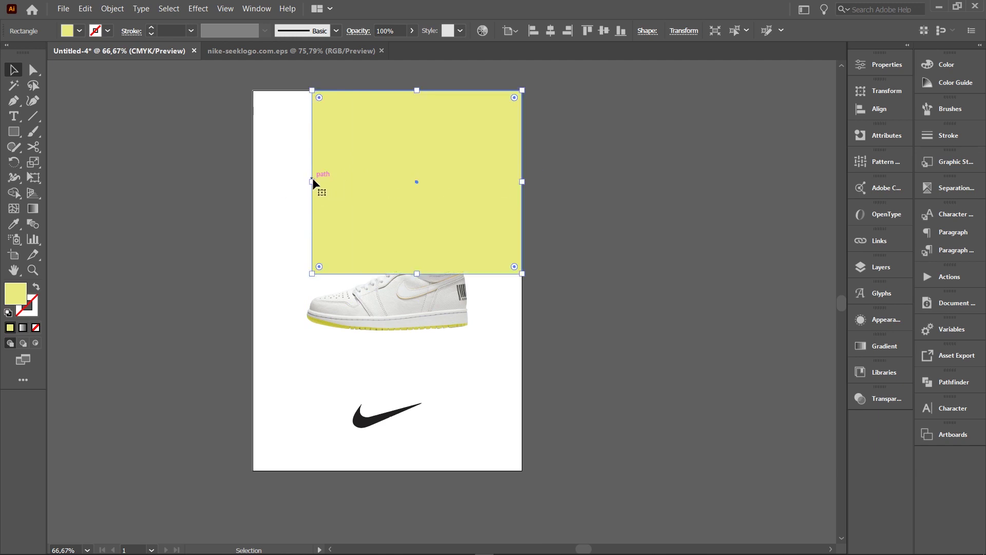
drag(312, 182, 253, 179)
drag(388, 273, 386, 470)
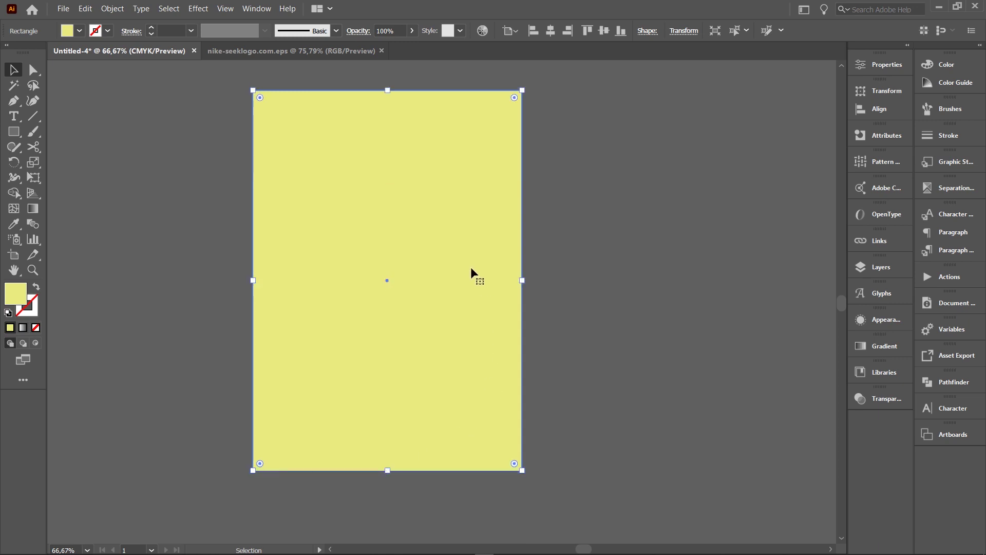
Send the yellow rectangle to the back behind all other artwork.
right_click(419, 190)
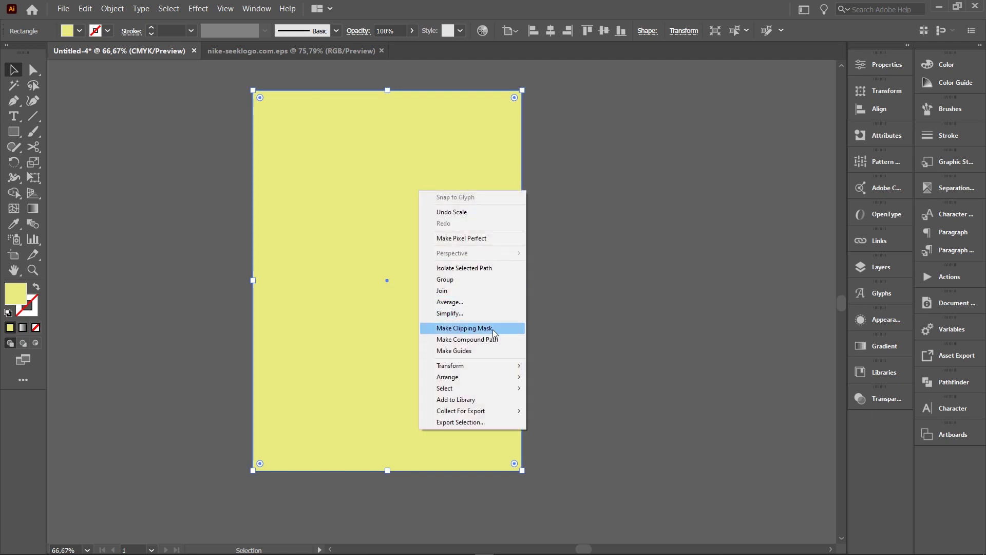
click(587, 412)
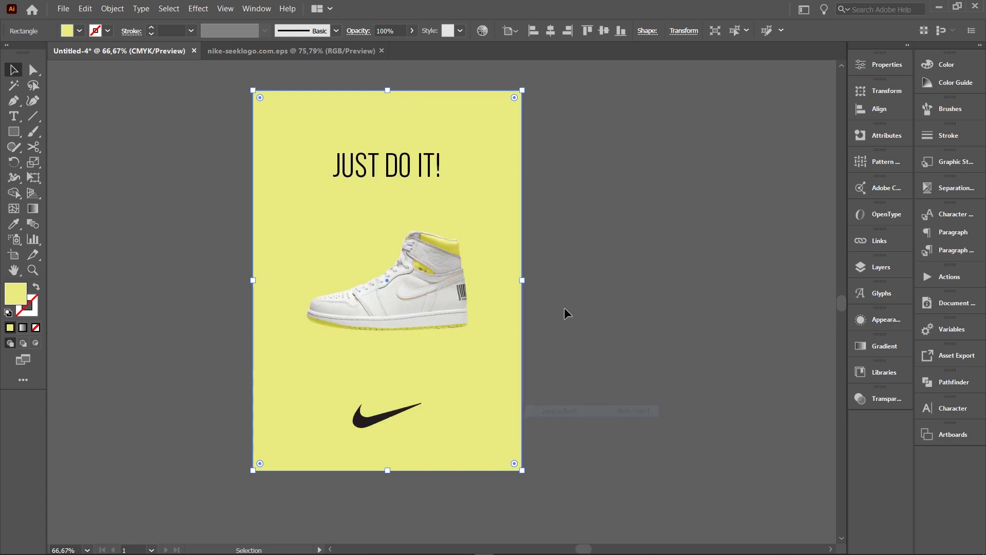
click(607, 180)
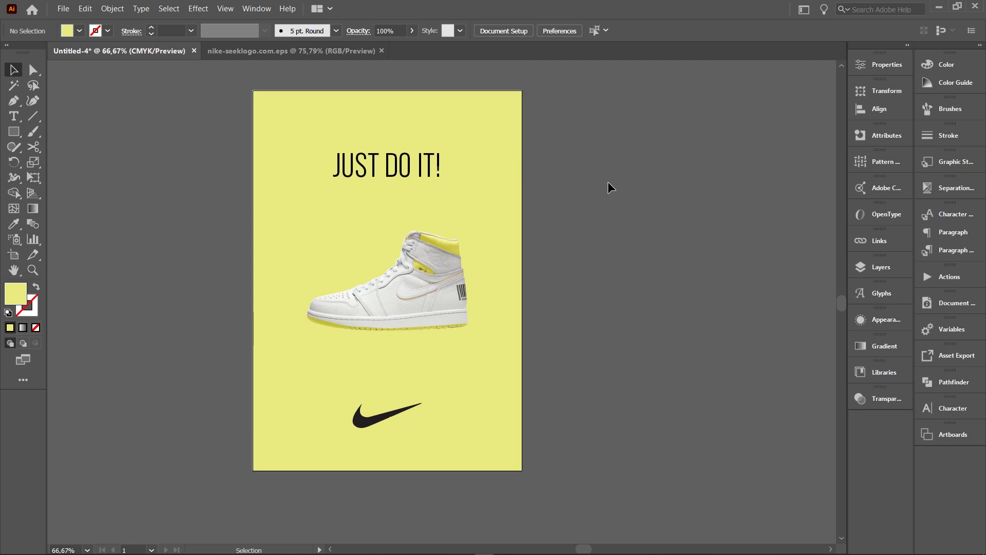
Move the yellow background's top-left anchor to the top-right corner, creating a diagonal.
click(351, 108)
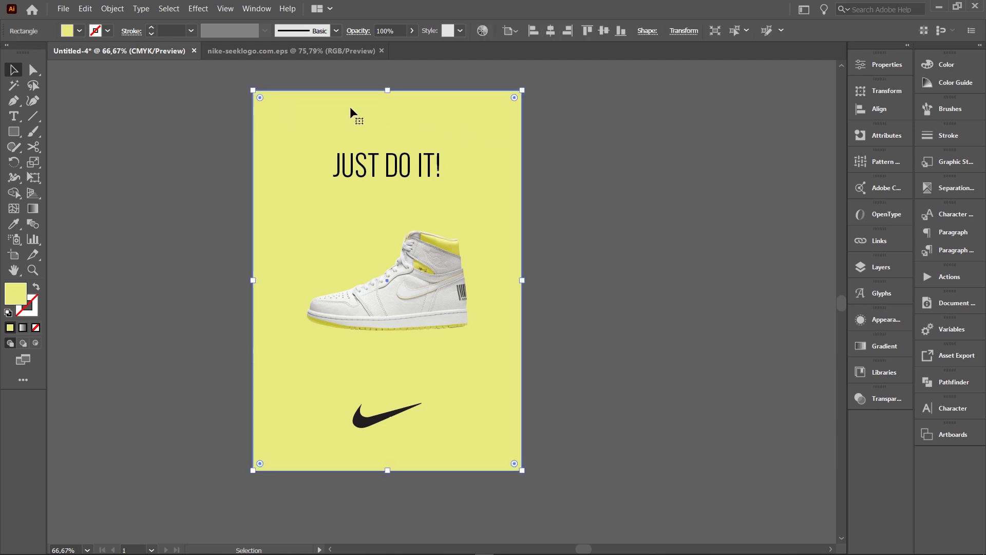
click(33, 71)
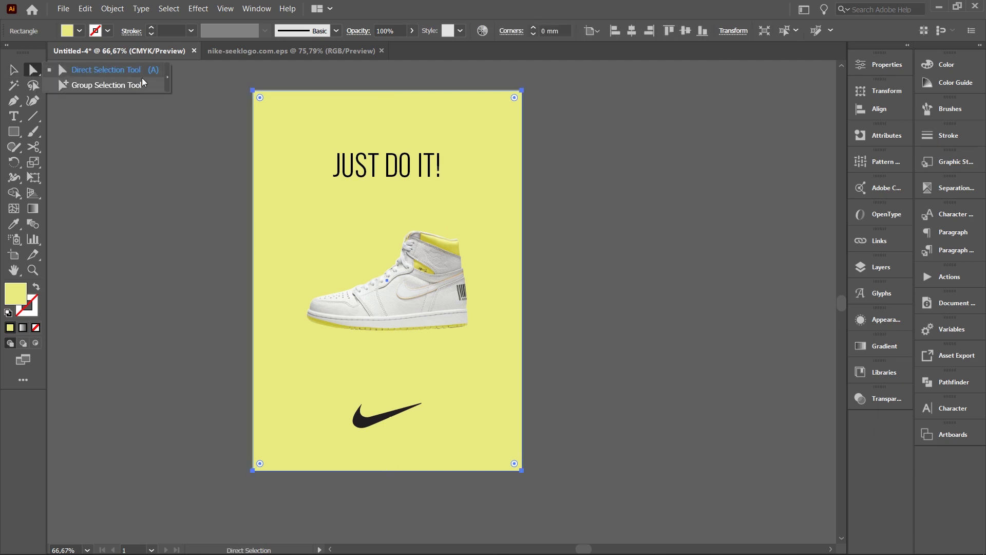
key(a)
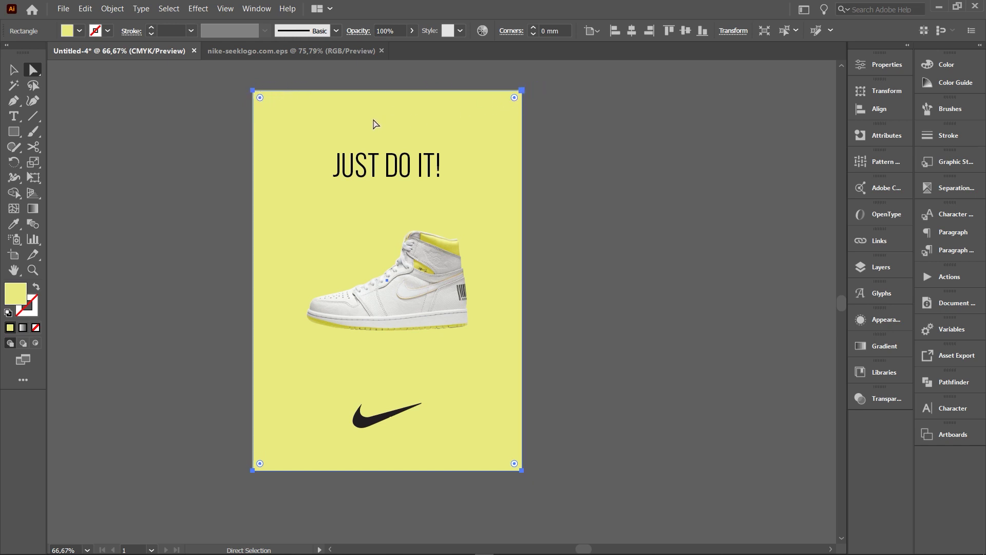
click(252, 90)
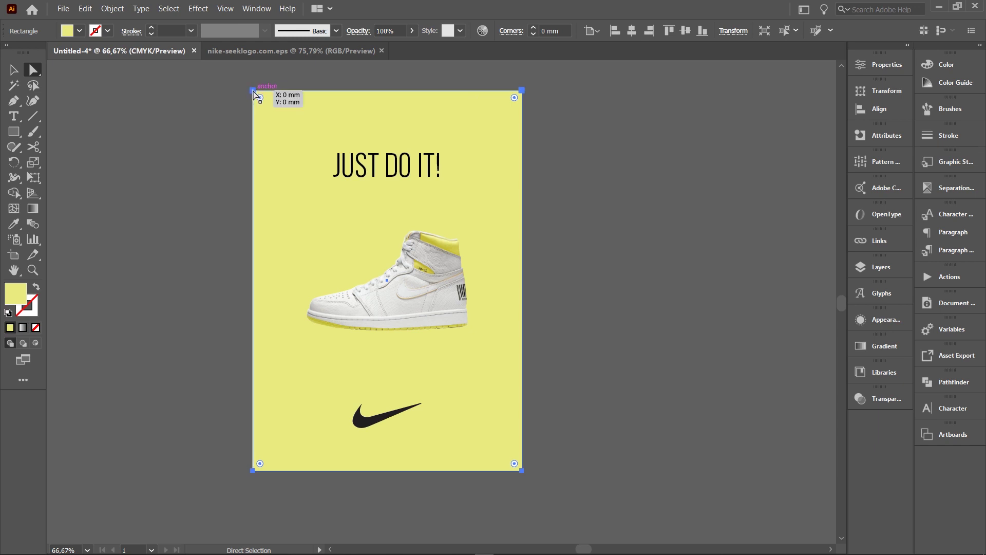
drag(254, 91, 522, 91)
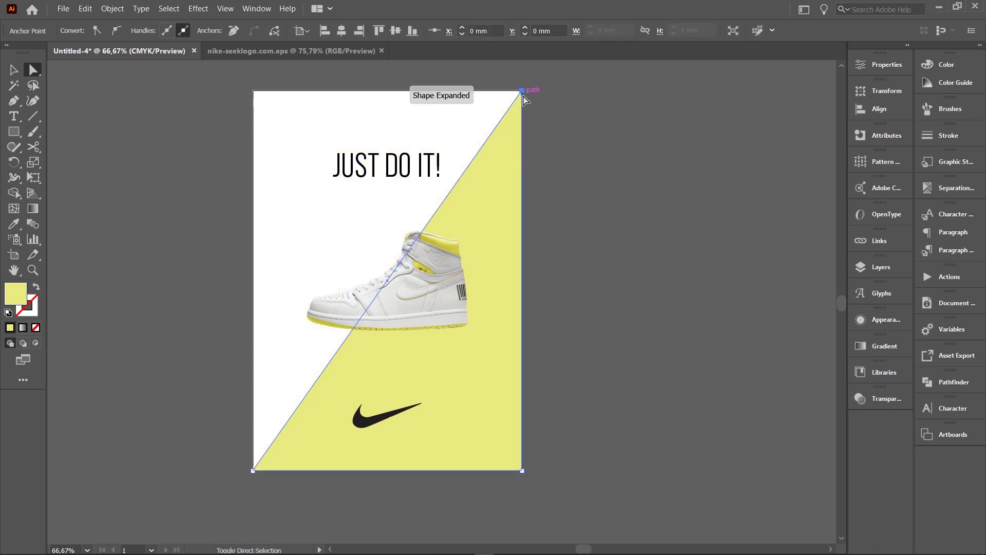
click(641, 180)
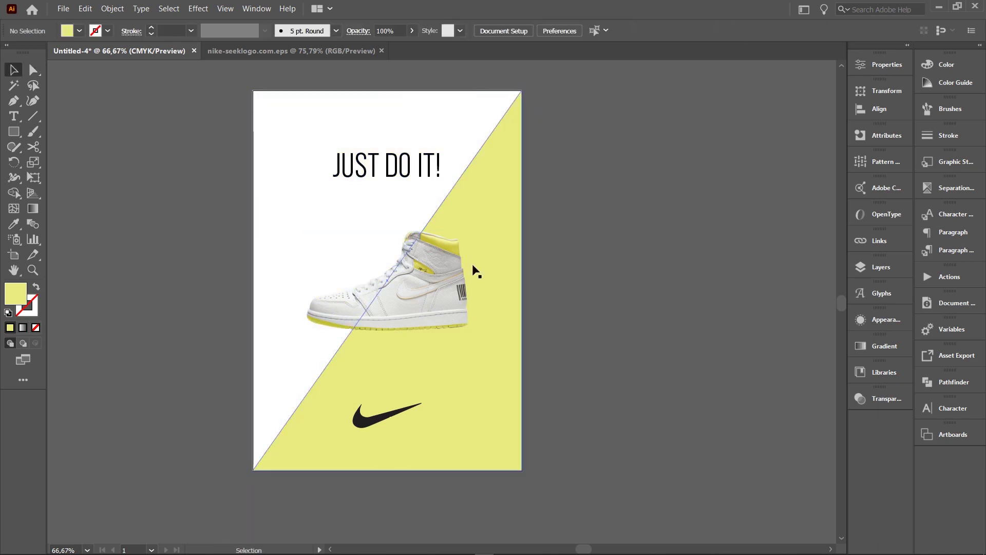
Scale up the sneaker image from its corner handle, then reselect it.
drag(651, 262, 651, 299)
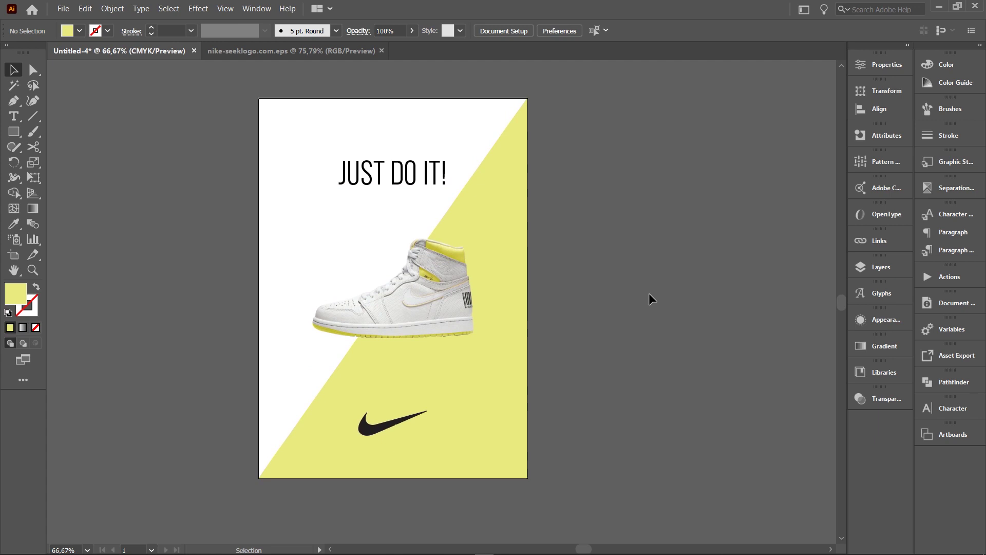
click(463, 296)
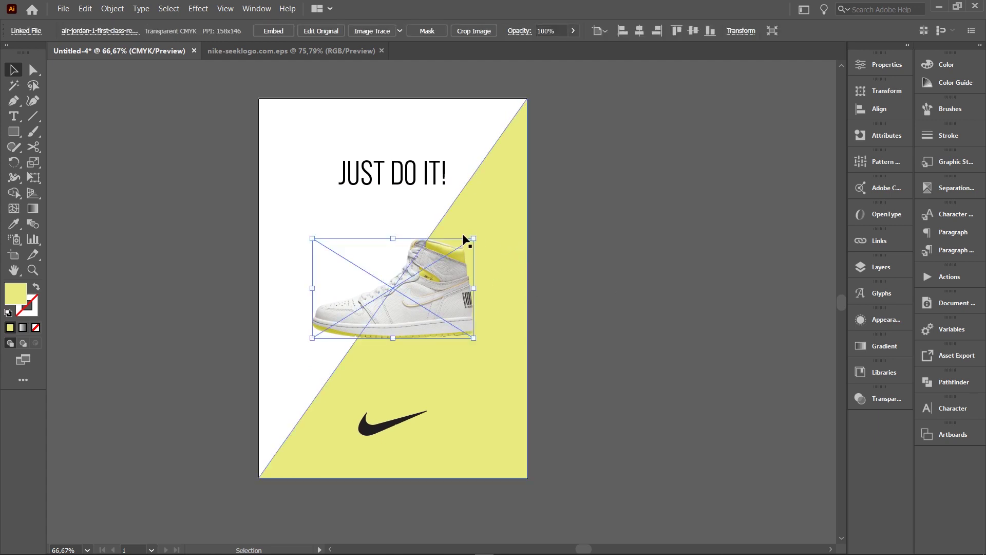
drag(474, 239, 495, 226)
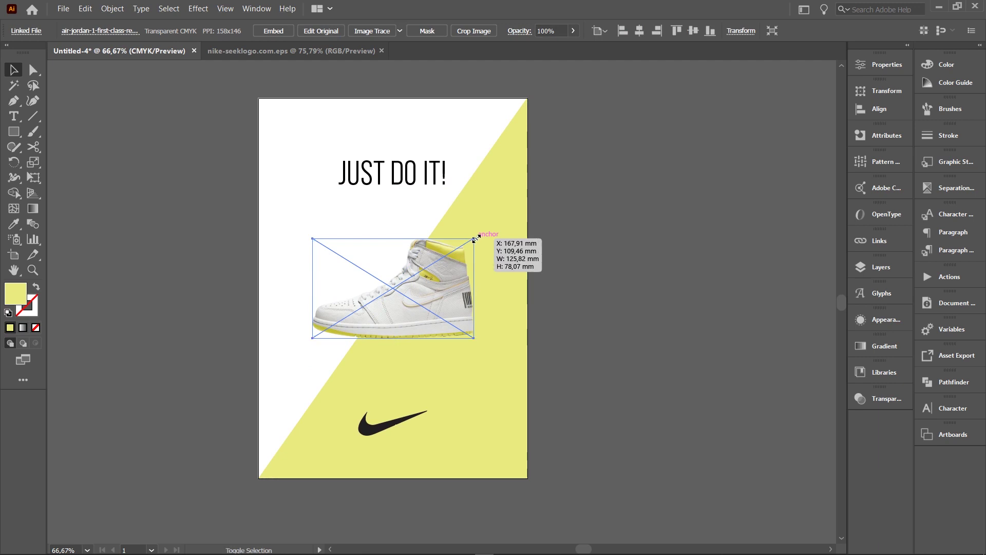
click(626, 180)
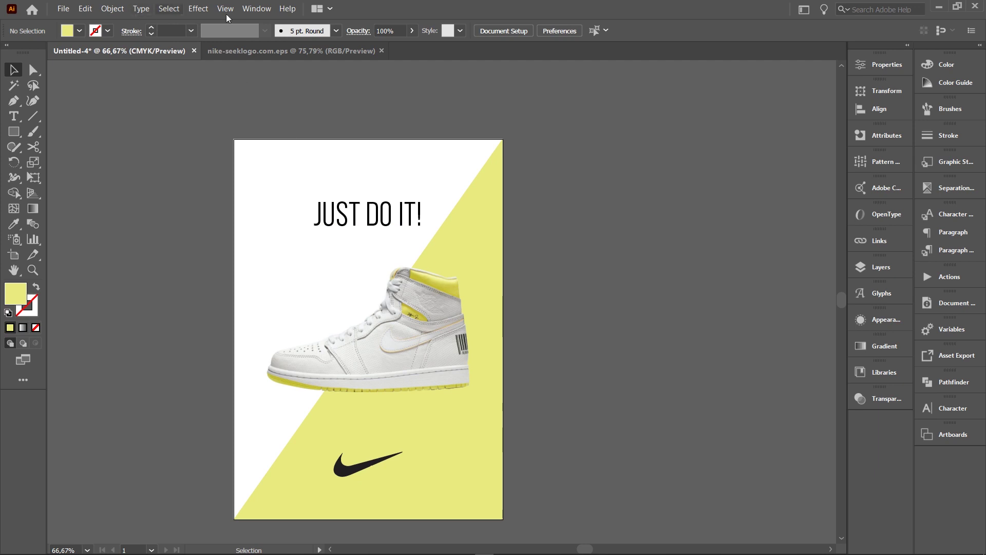
click(417, 311)
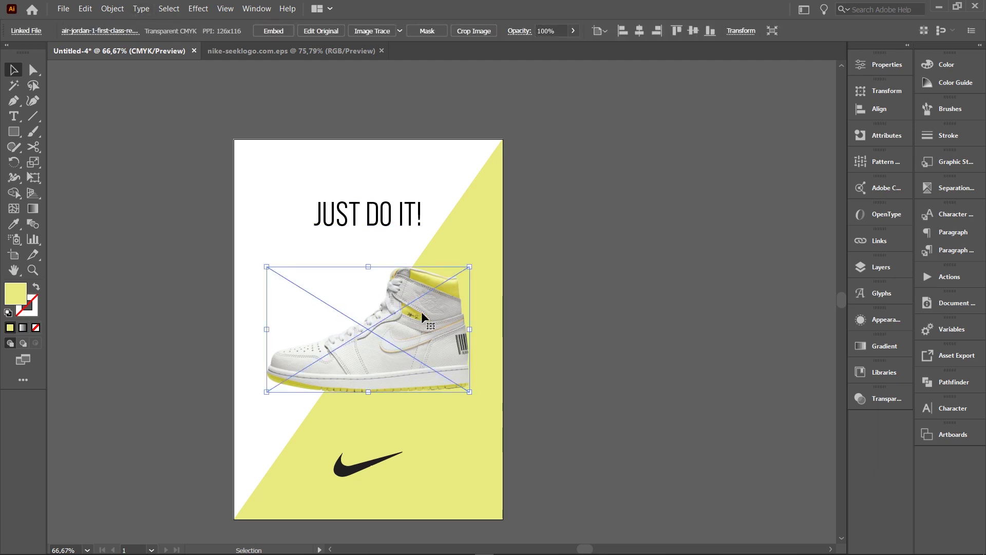
Apply a Multiply drop shadow to the sneaker: 10% opacity, 5 mm offsets, dark olive.
click(202, 10)
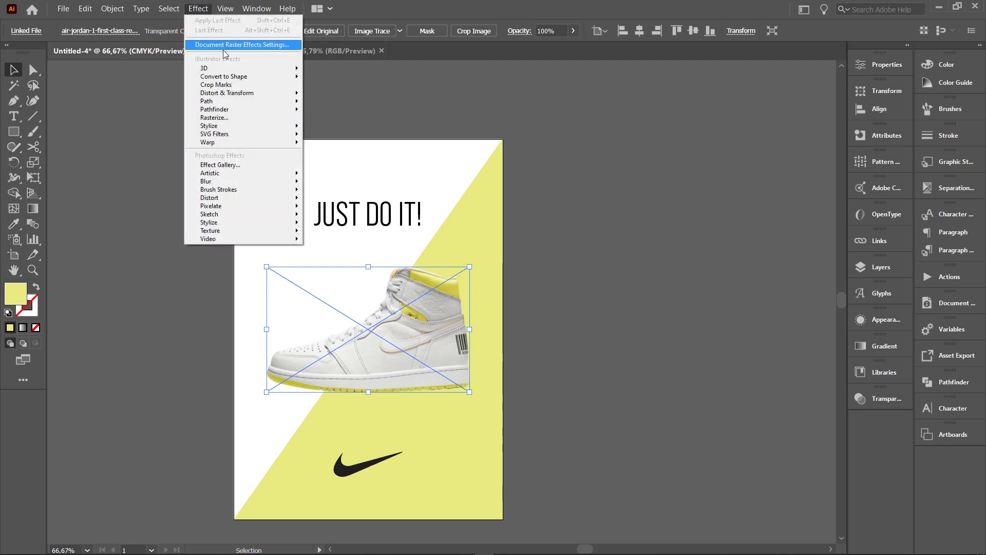
mouse_move(208, 125)
click(346, 131)
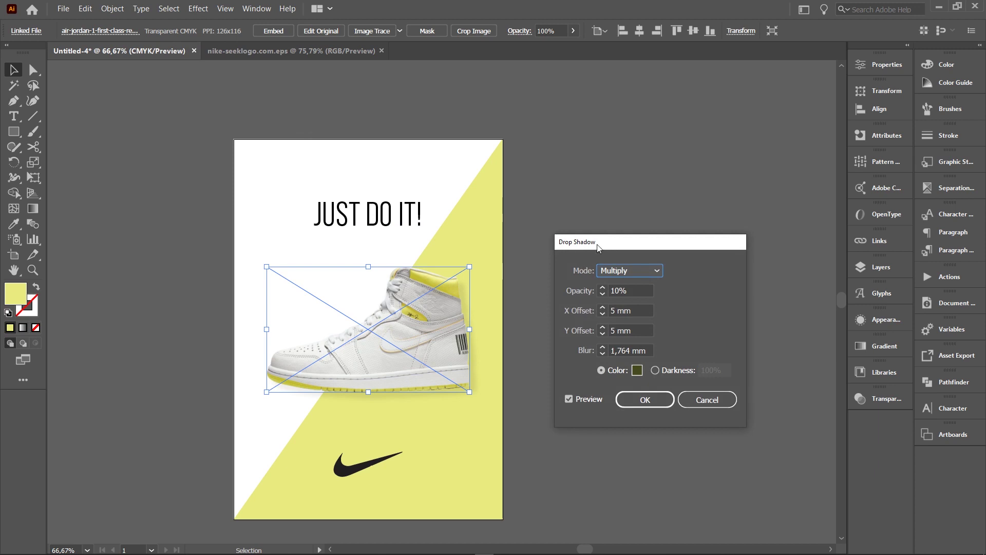
drag(595, 257, 574, 184)
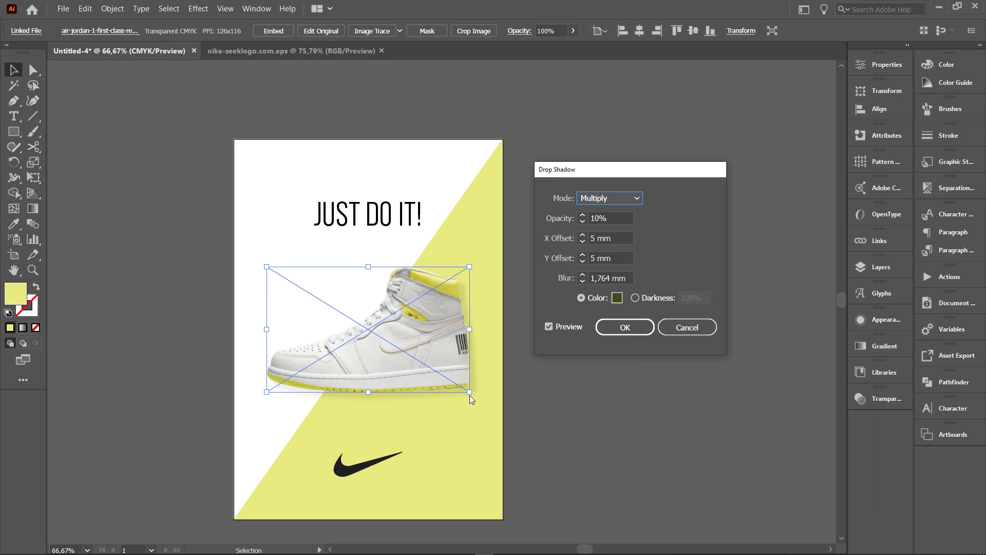
click(617, 298)
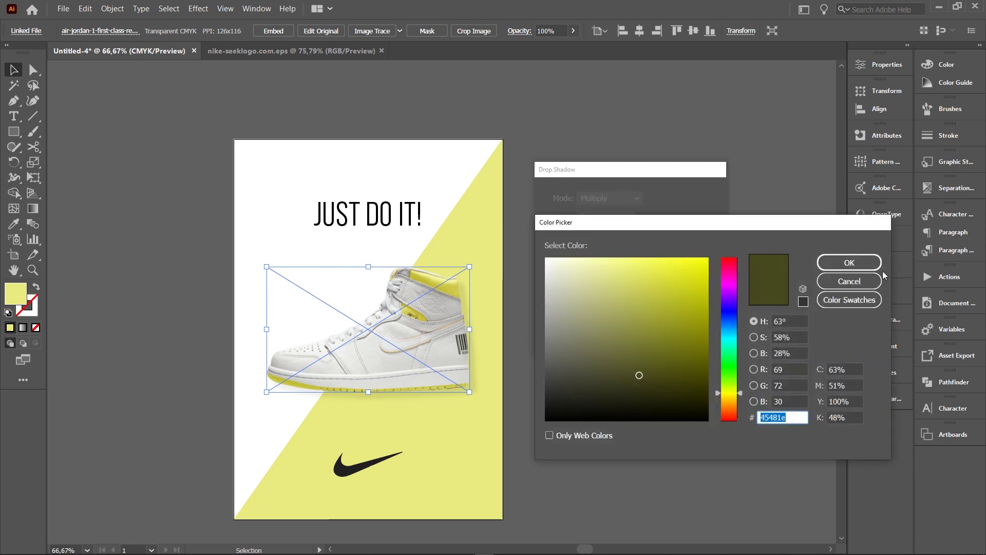
key(Return)
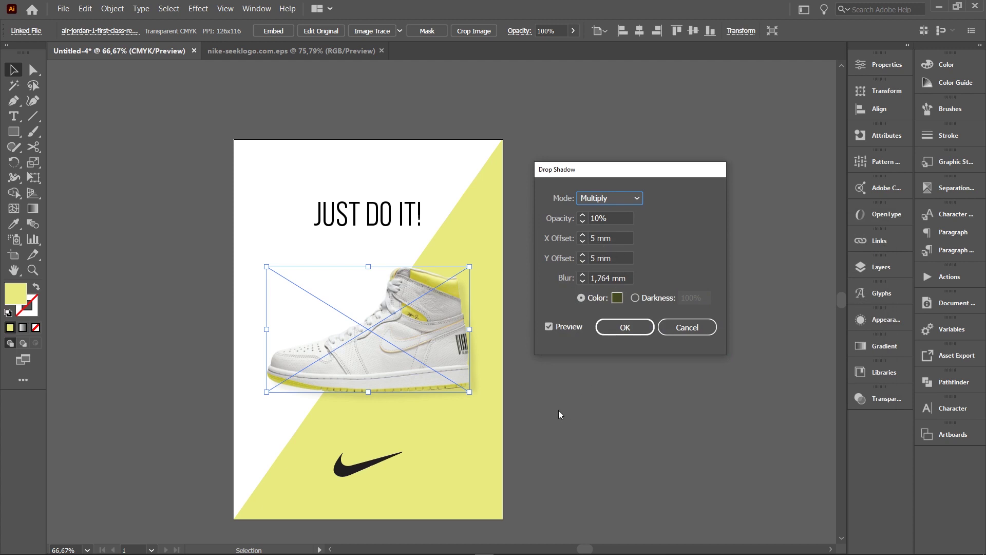
click(620, 332)
click(550, 287)
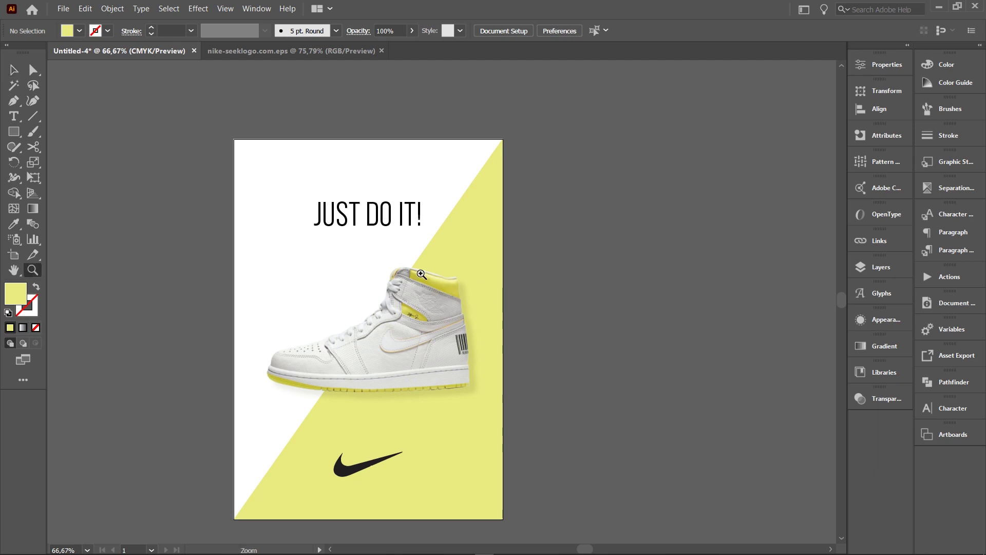
Break the headline into three lines: JUST / DO / IT!
click(444, 276)
key(v)
click(467, 225)
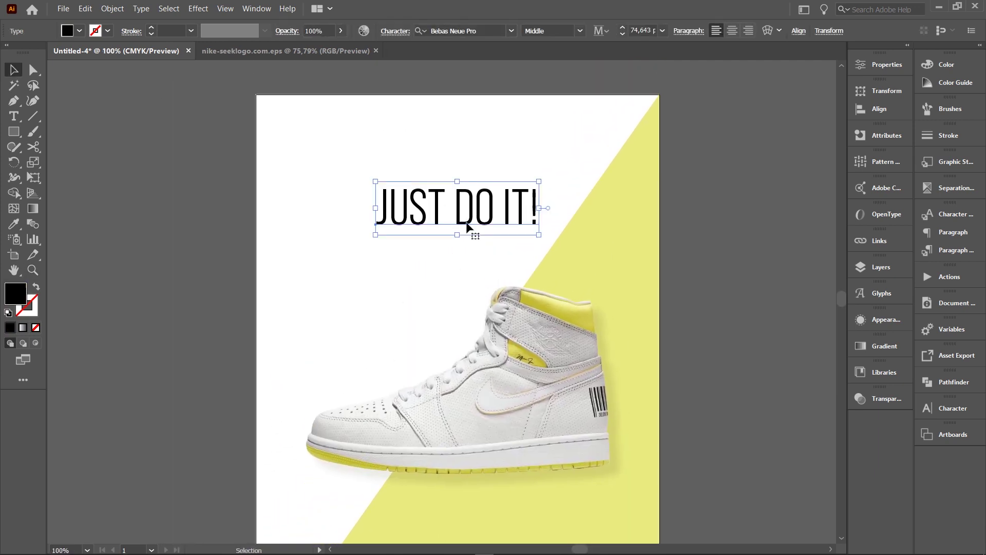
double_click(453, 210)
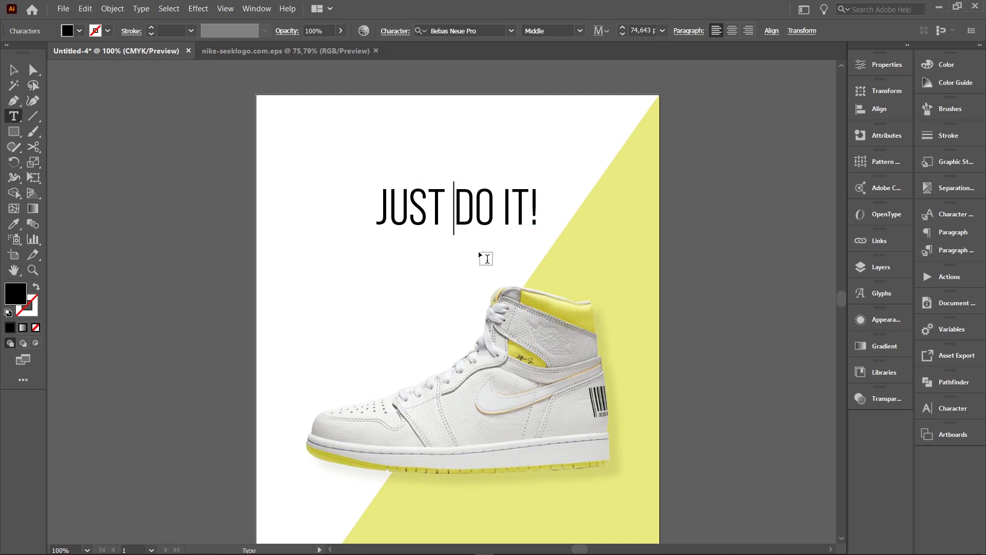
click(14, 116)
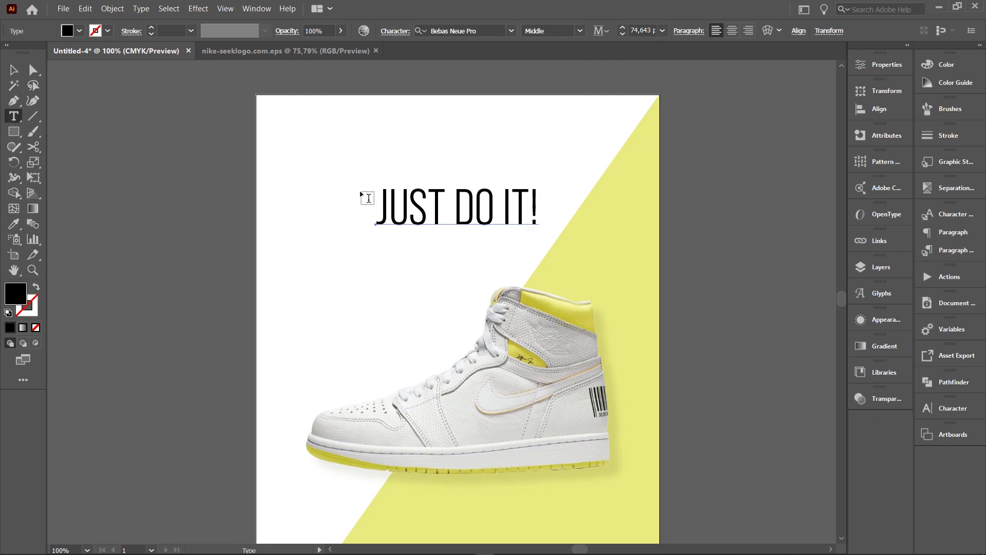
click(464, 202)
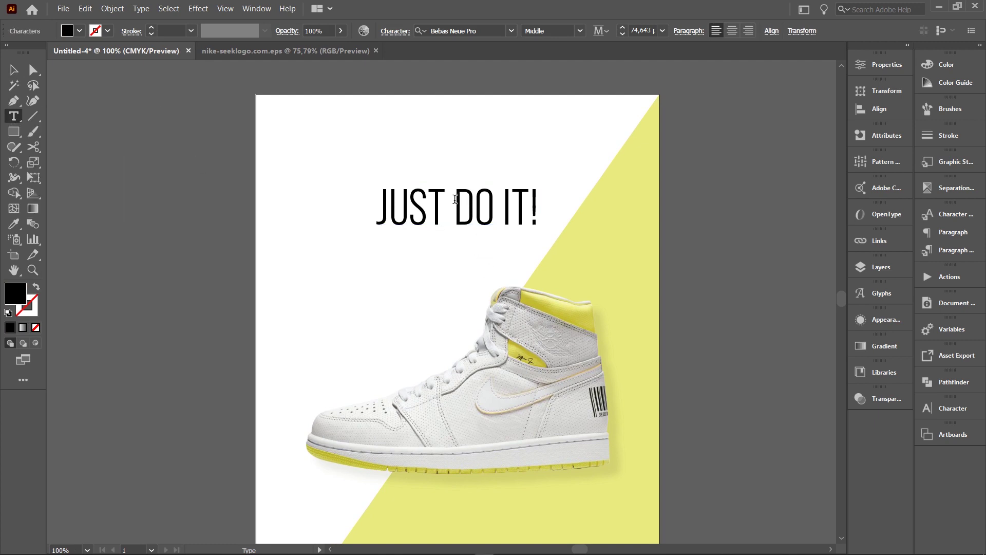
key(BackSpace)
key(Return)
key(Right)
key(Right)
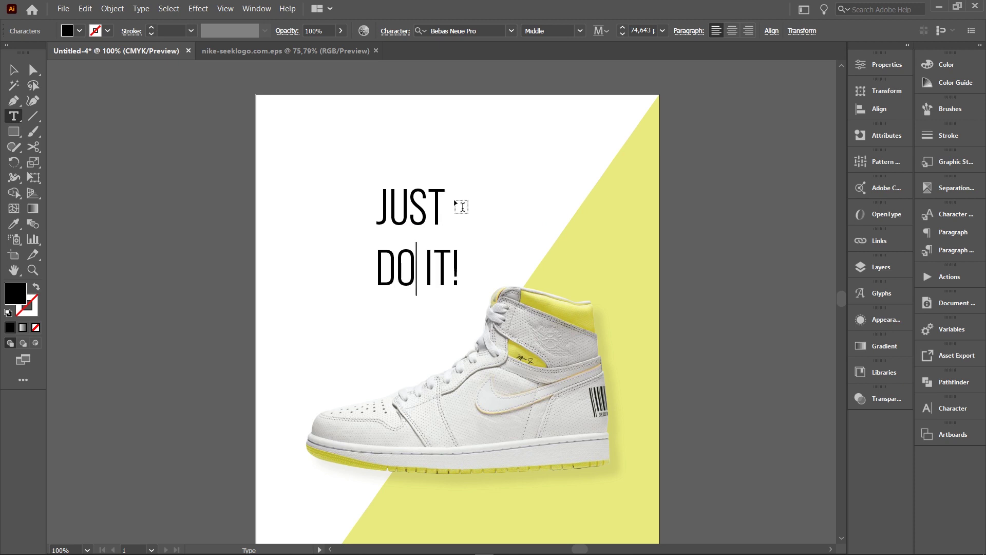
key(Delete)
key(Return)
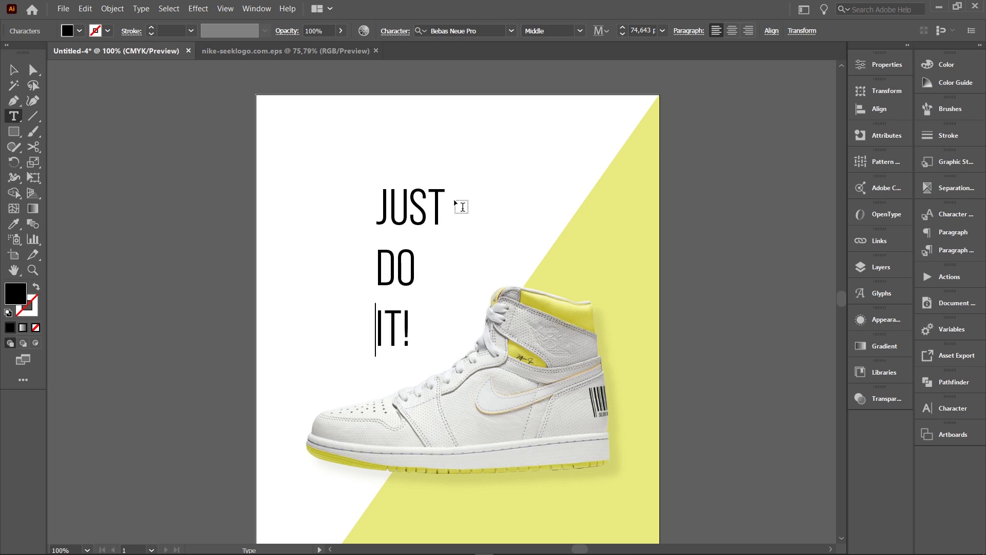
Move the headline to the upper left, tighten its leading, and enlarge it proportionally.
click(18, 66)
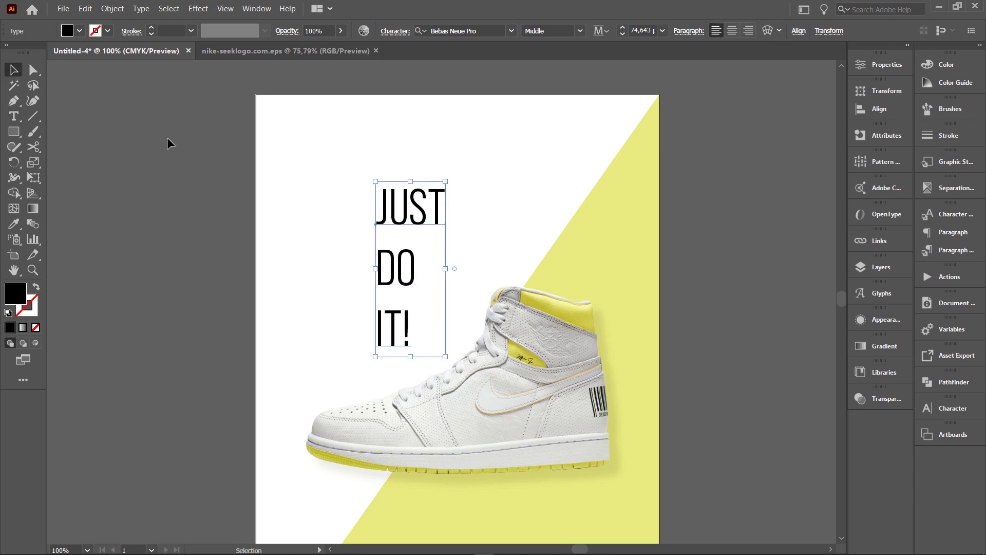
drag(386, 210, 304, 150)
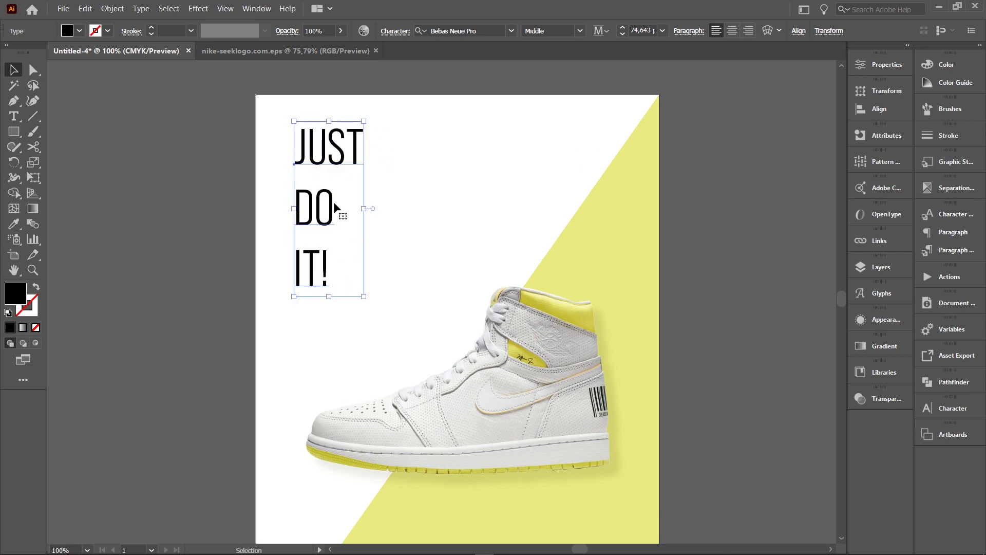
key(alt+Up)
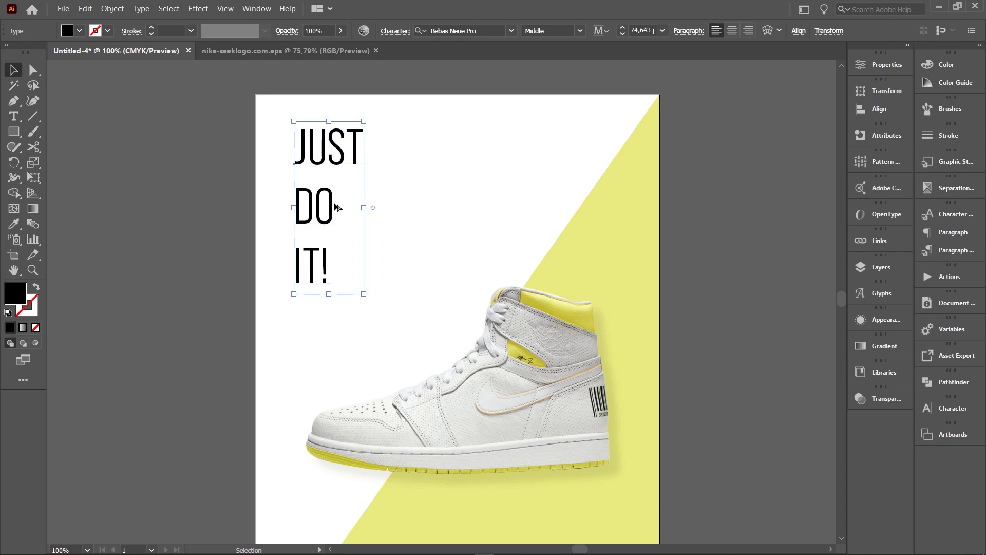
key(alt+Up)
key(alt+Up)
key(alt+Up)
key(alt+Up)
key(alt+Up)
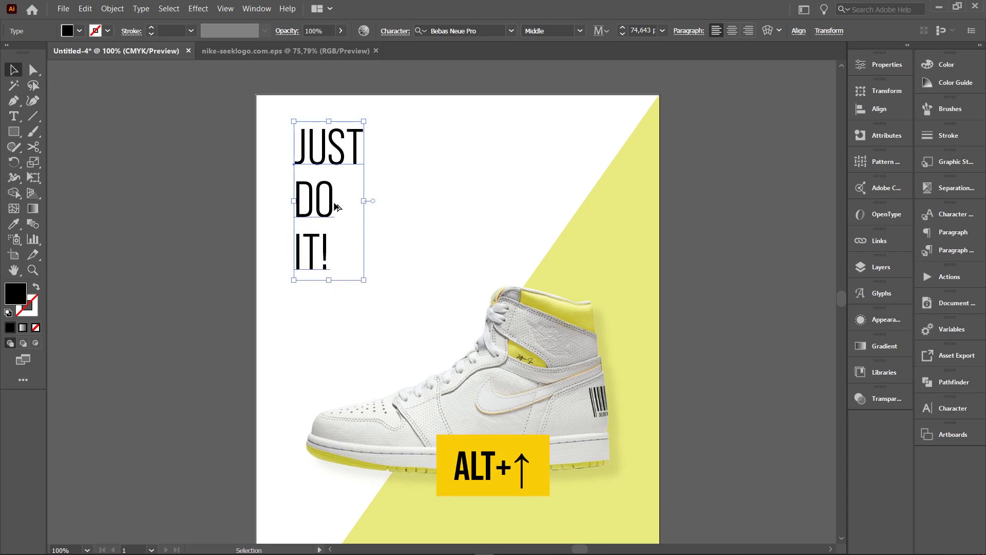
key(alt+Up)
key(alt+Up)
key(alt+Up)
key(alt+Up)
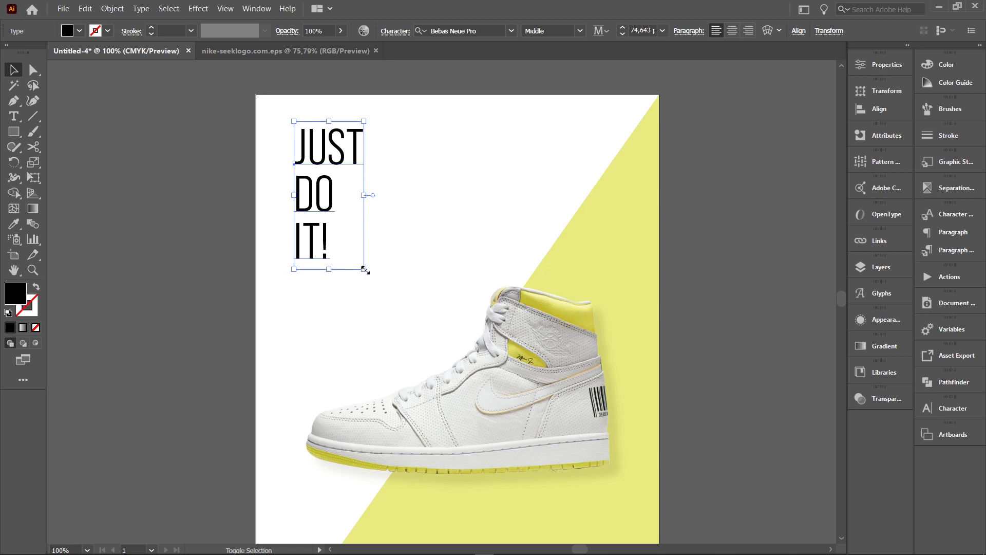
drag(365, 270, 433, 382)
click(195, 278)
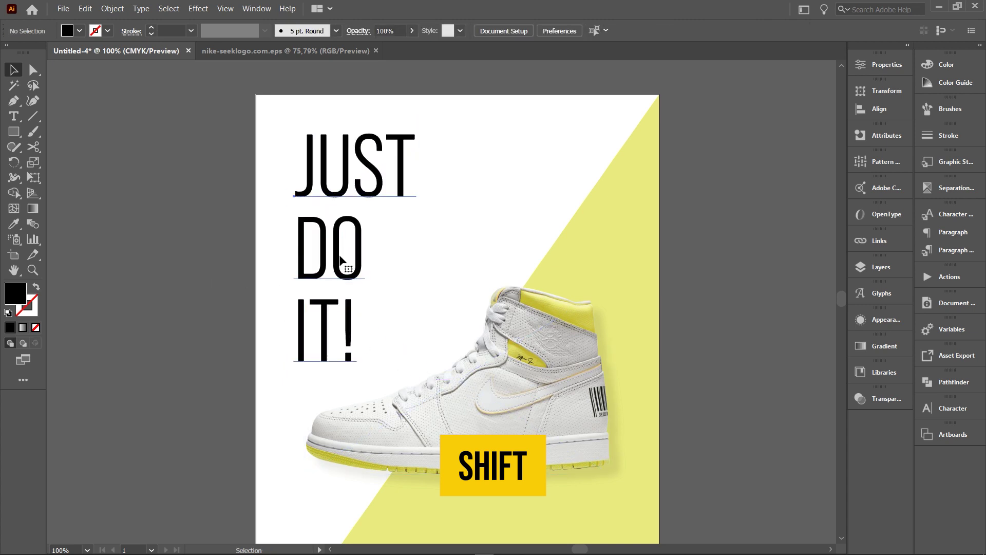
Set the word DO in the headline to Bold.
click(340, 259)
double_click(340, 259)
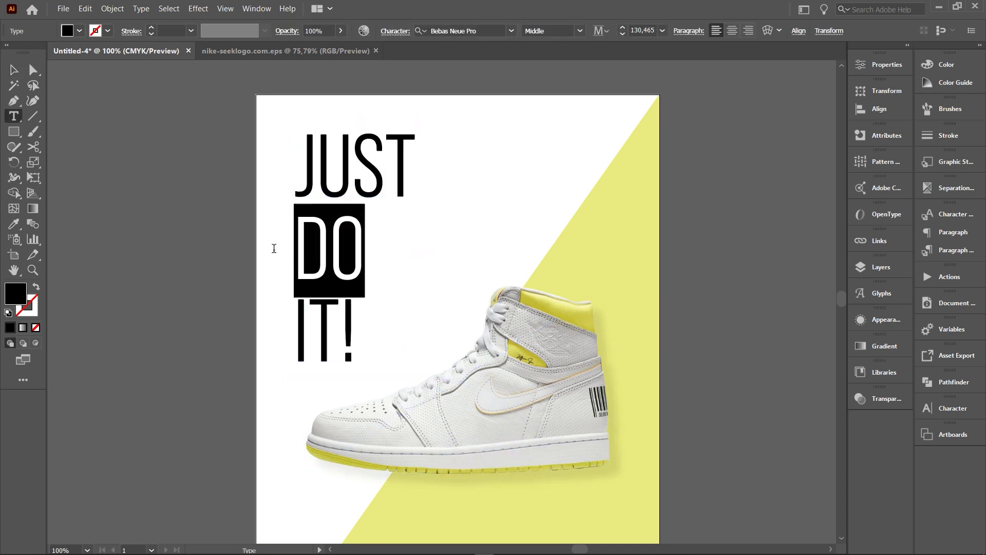
click(561, 28)
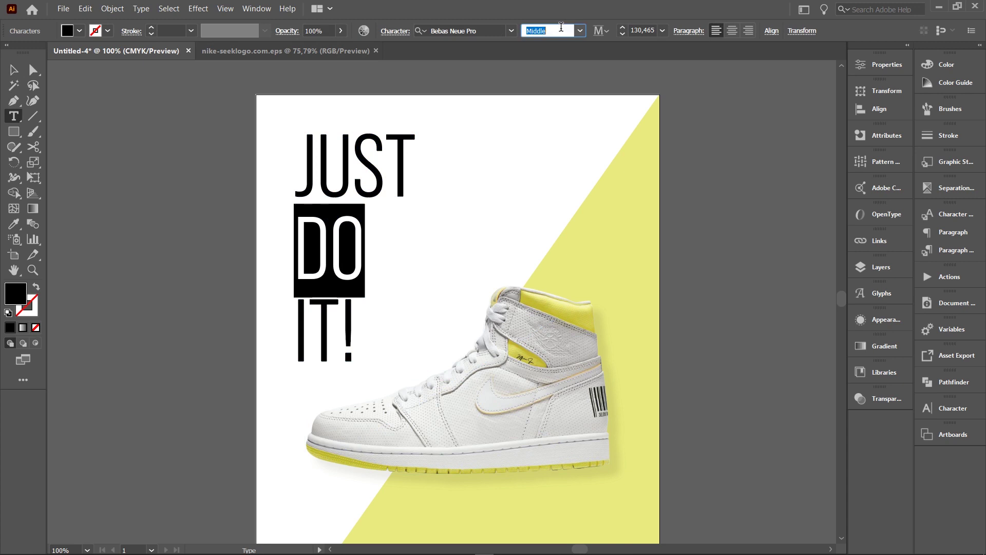
text(Bold)
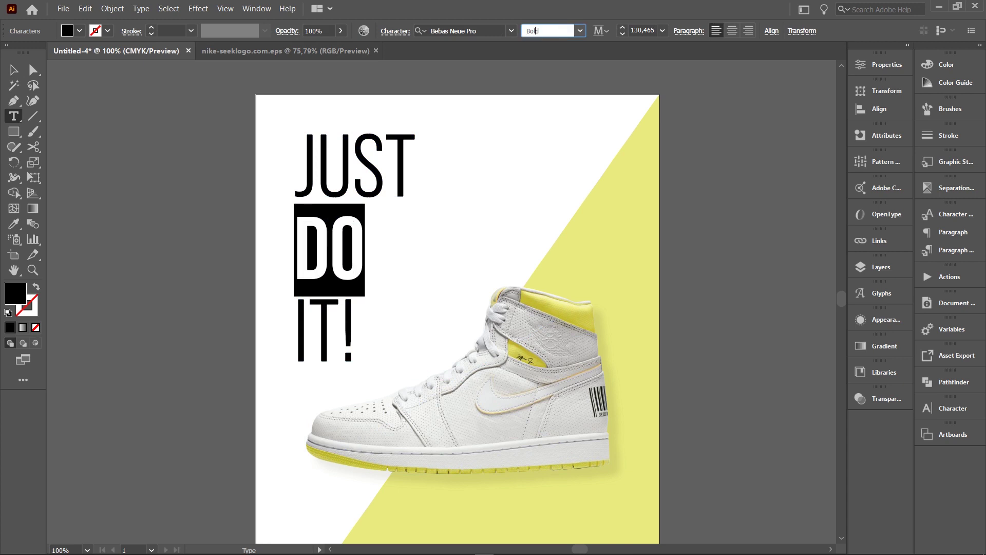
key(Return)
key(Escape)
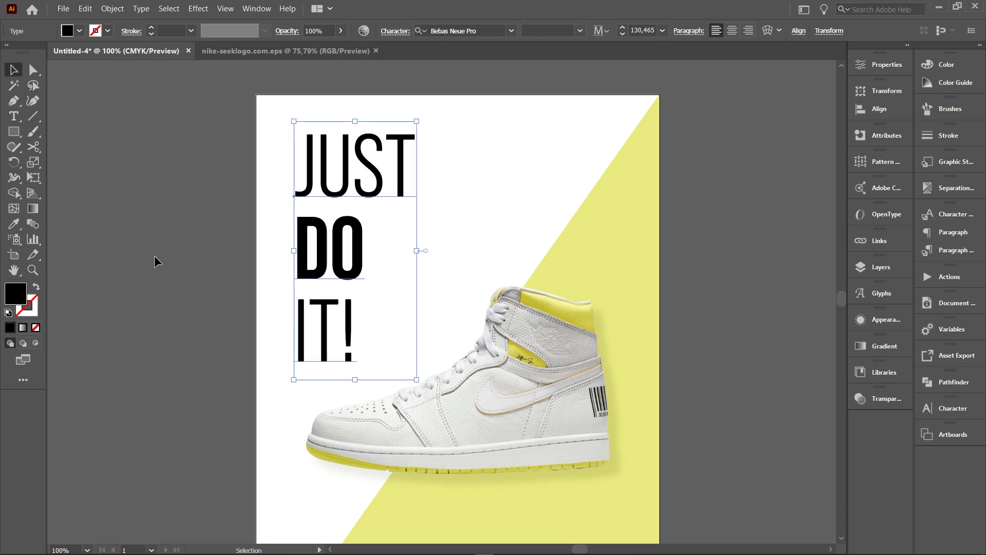
click(154, 262)
key(z)
alt+click(476, 322)
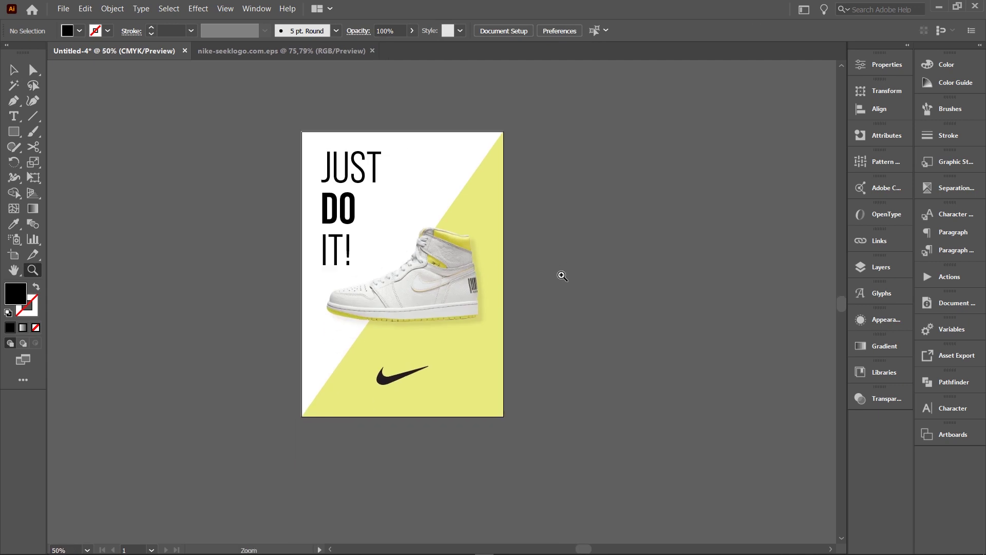
Try shifting the swoosh sideways, then undo to keep it in place.
key(v)
drag(340, 407, 390, 405)
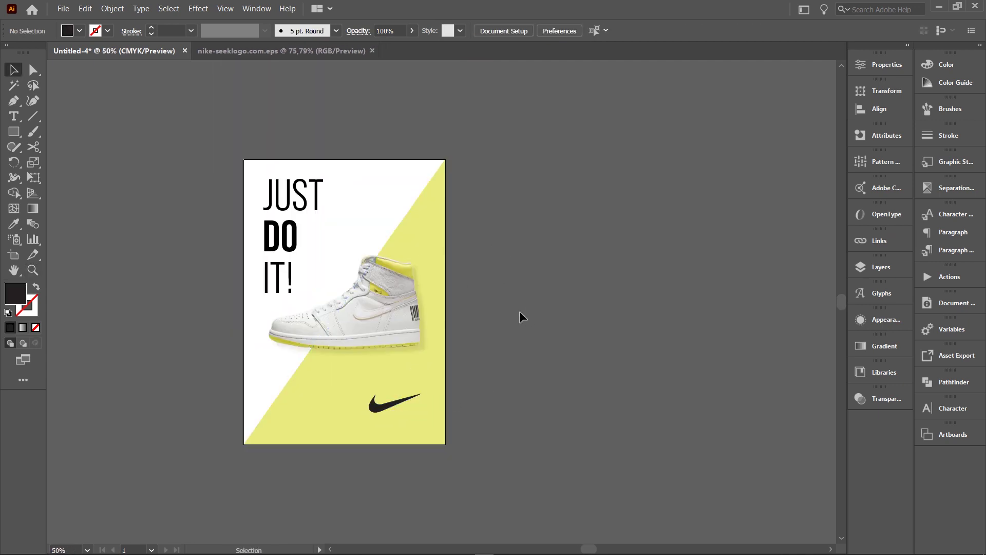
key(ctrl+z)
click(523, 315)
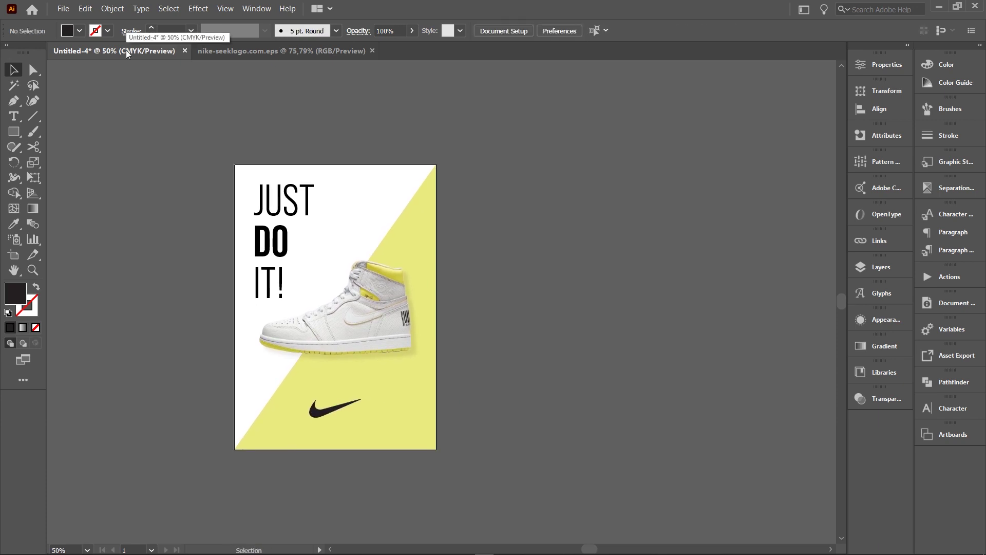
Save the poster as nike.ai in Adobe Illustrator format with default options.
click(62, 12)
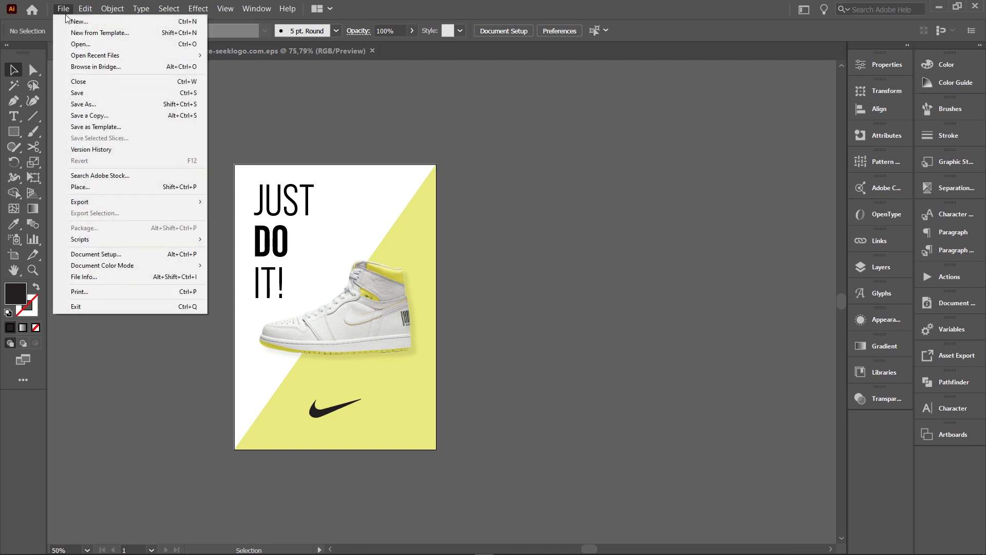
click(99, 105)
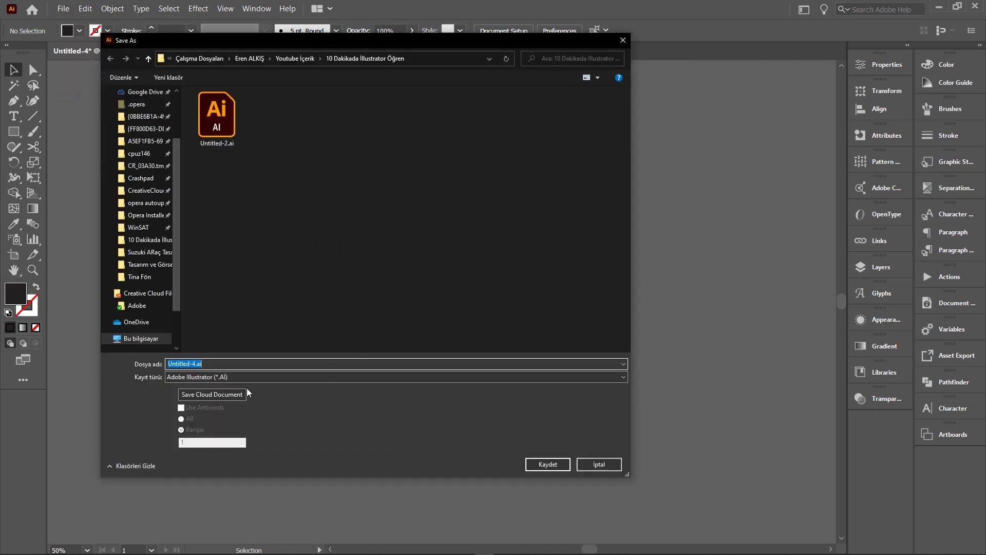
click(197, 363)
key(BackSpace)
key(BackSpace)
key(BackSpace)
text(NİKR)
key(BackSpace)
key(BackSpace)
key(BackSpace)
text(nike)
click(240, 377)
click(223, 377)
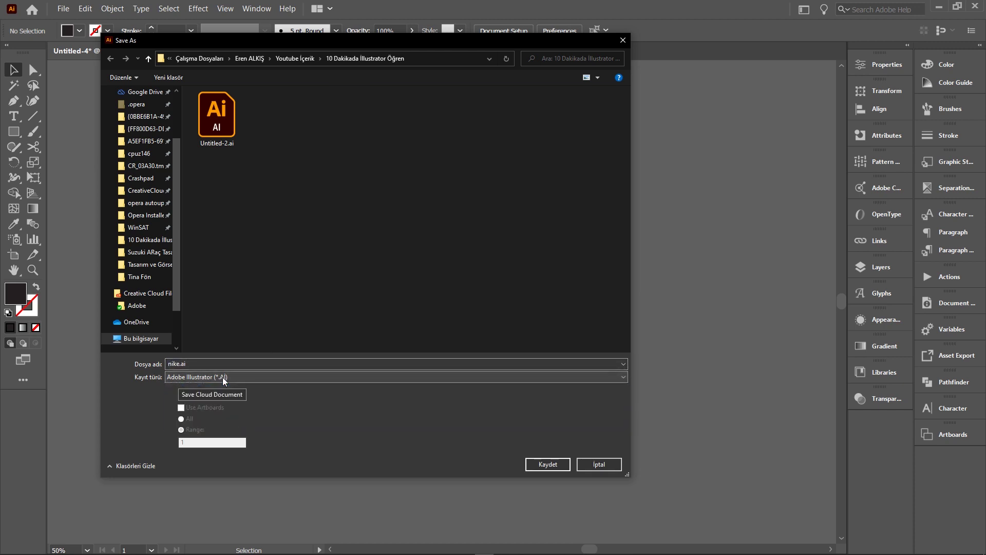
click(536, 462)
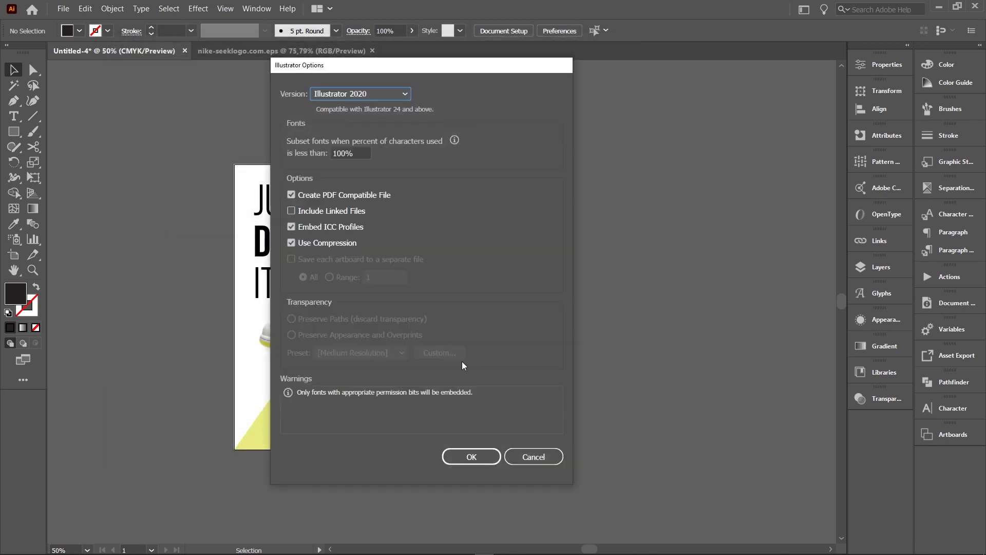
click(483, 457)
click(63, 9)
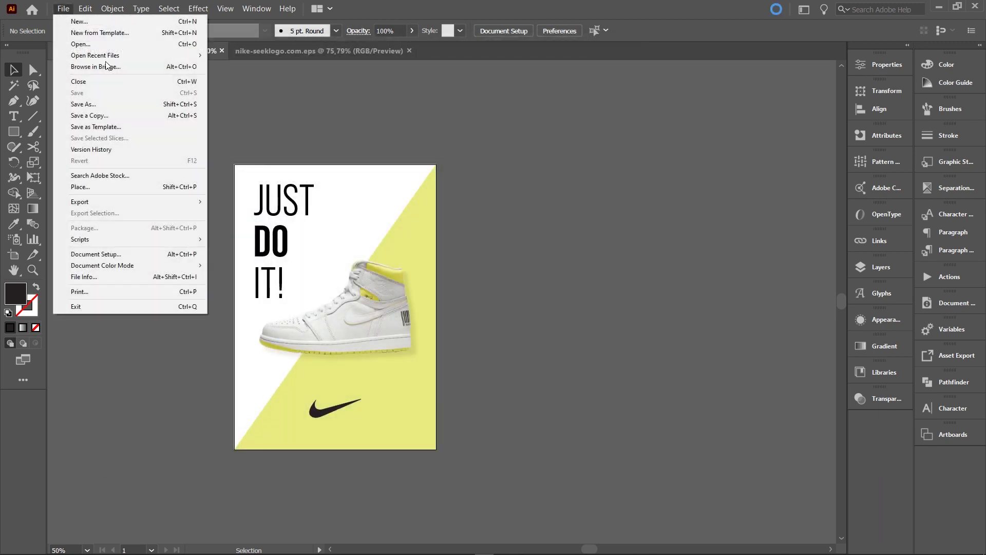
Save a copy in Adobe PDF format as nike-print.pdf with the default preset.
click(115, 116)
click(229, 377)
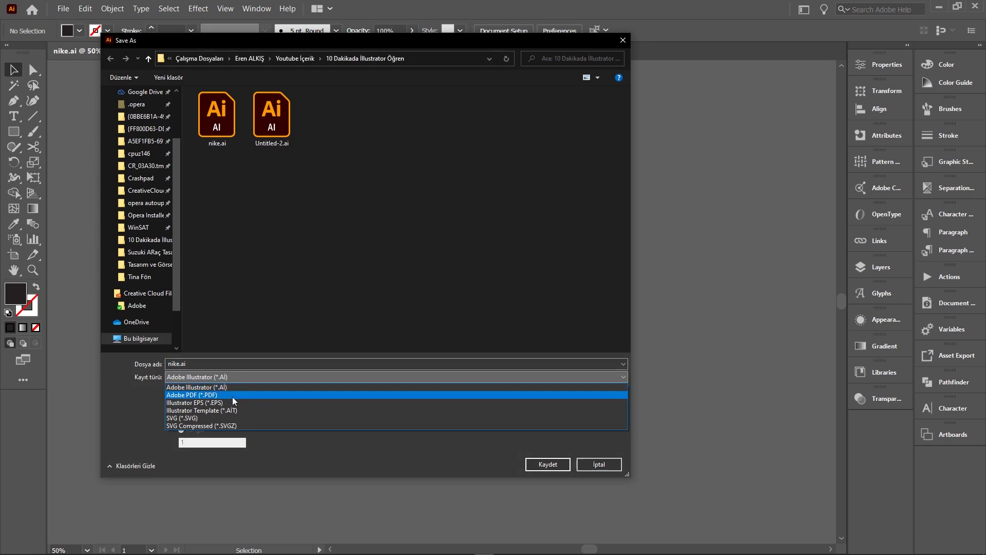
click(232, 396)
click(179, 363)
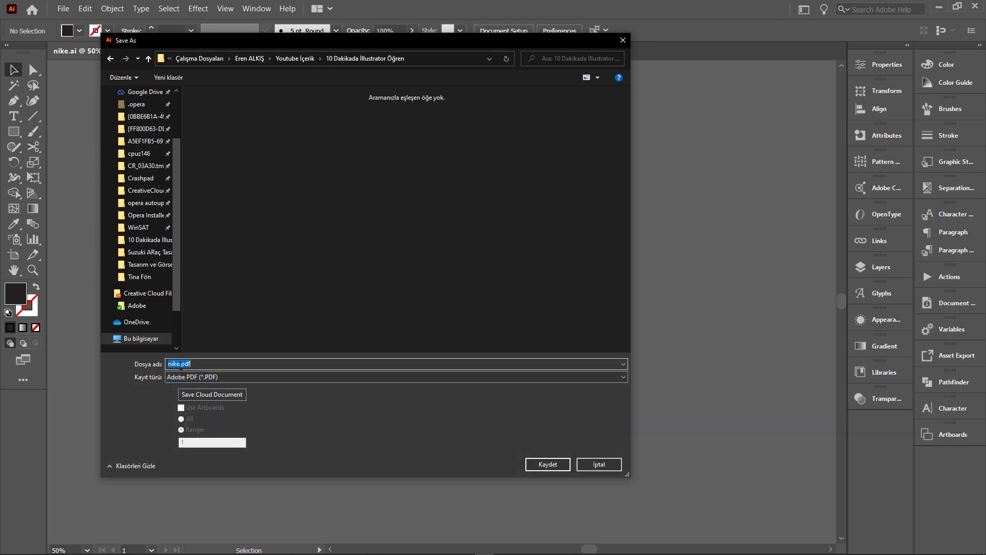
text(-p)
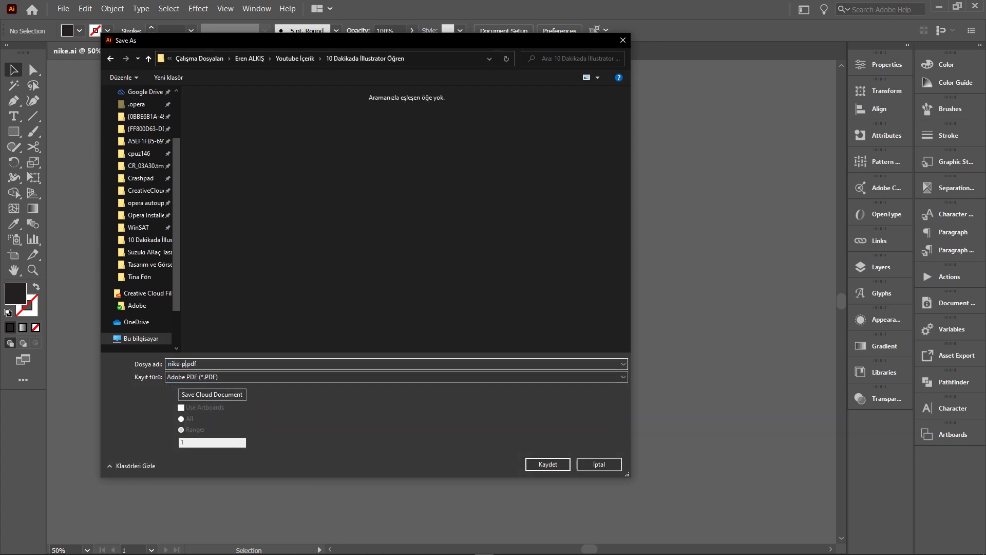
text(rint)
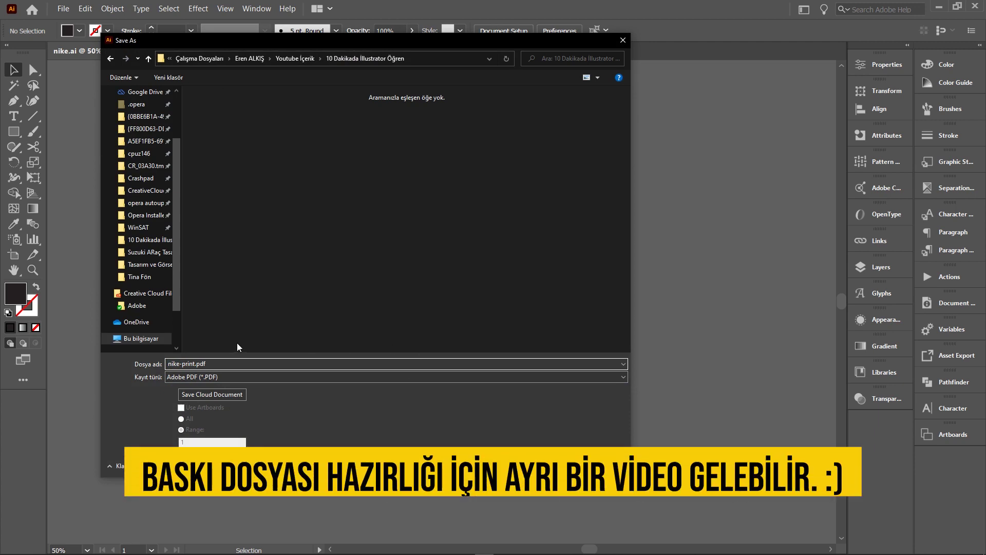
key(Return)
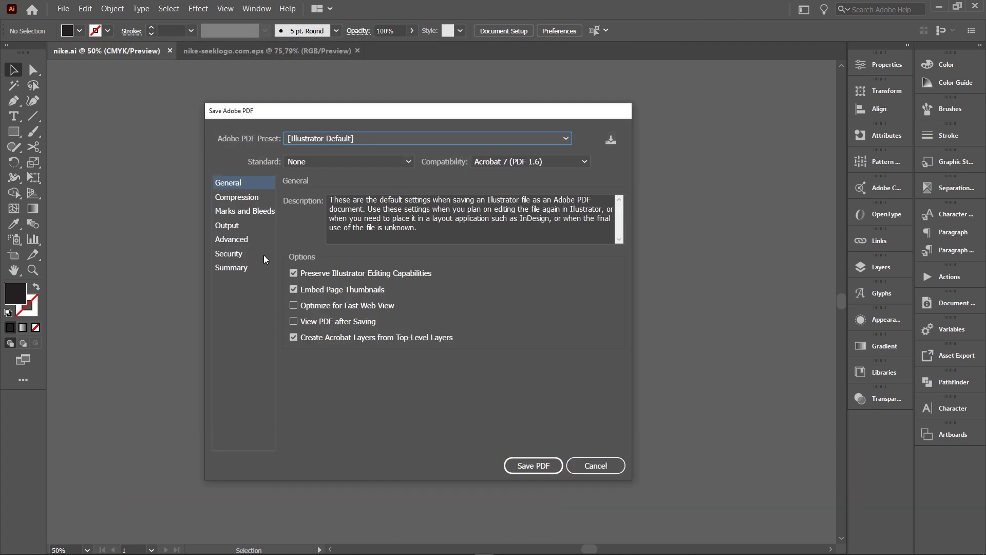
click(237, 211)
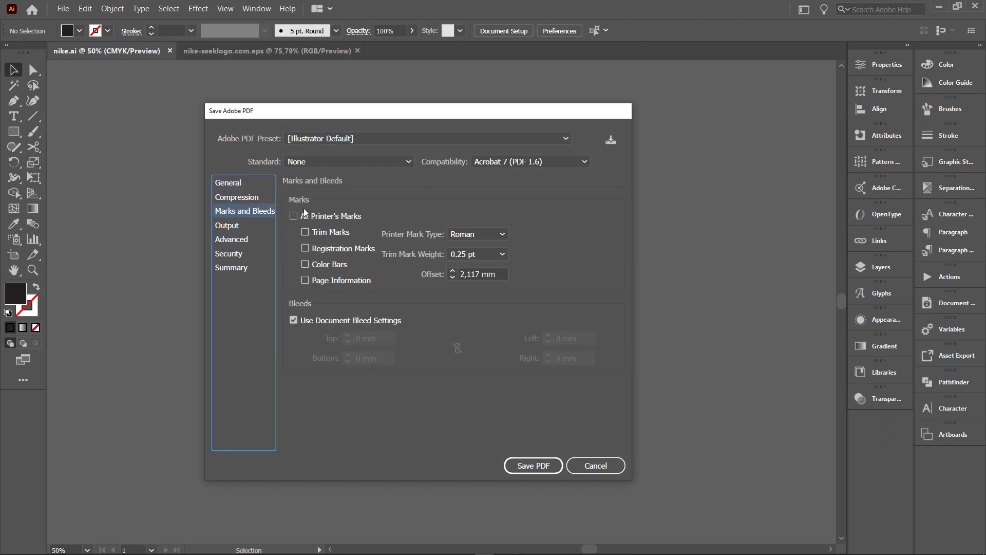
click(231, 184)
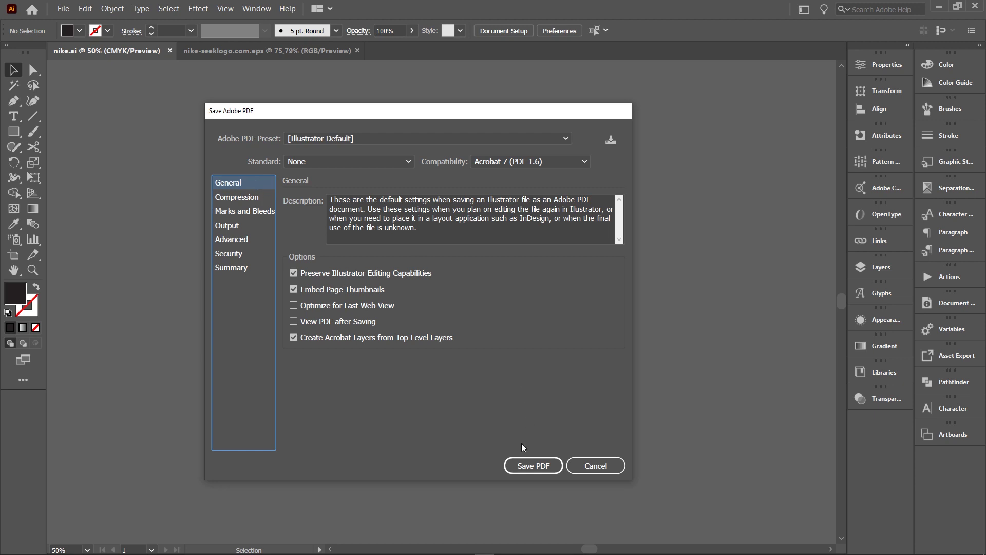
click(533, 465)
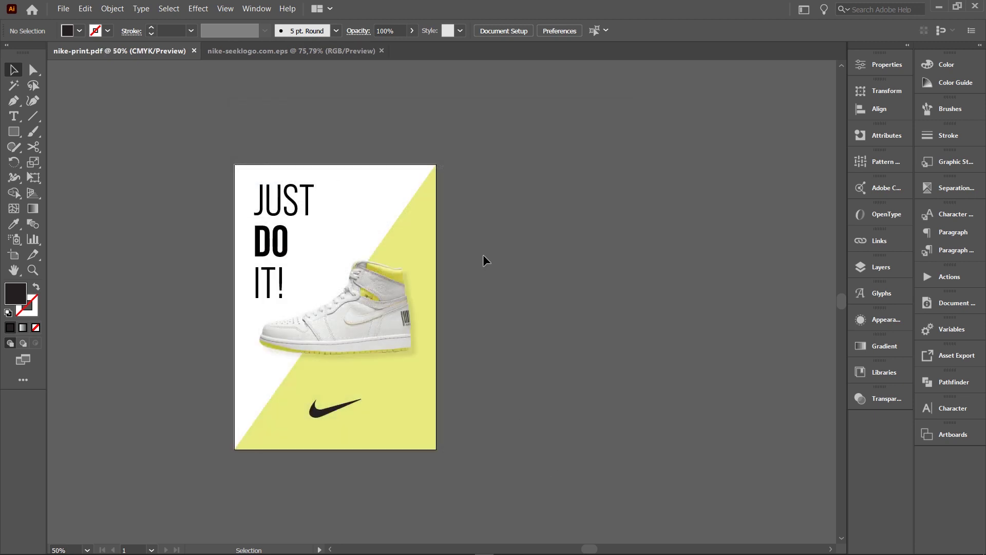
Convert the JUST DO IT! headline to outlined shapes and save nike-print.pdf.
drag(485, 264, 539, 221)
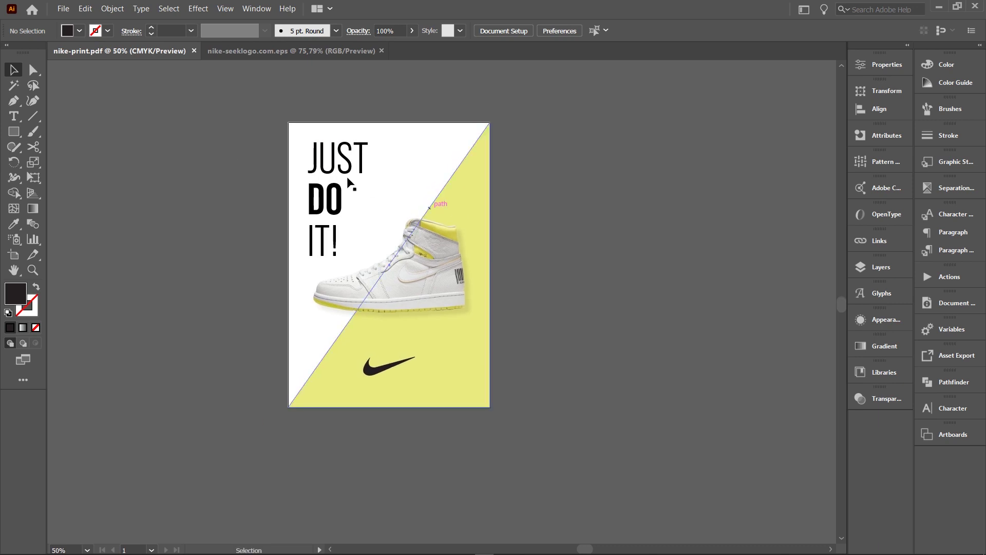
click(337, 175)
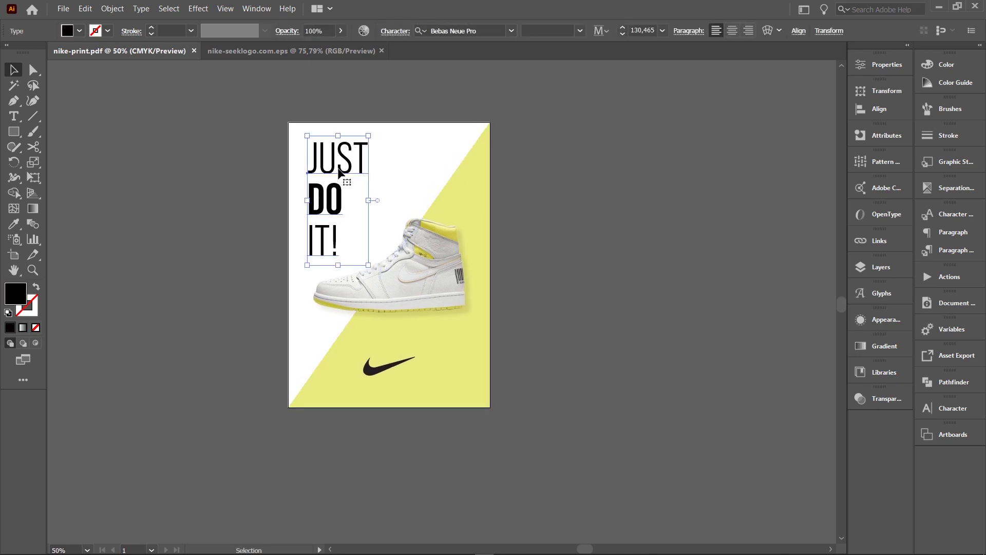
drag(600, 214, 570, 263)
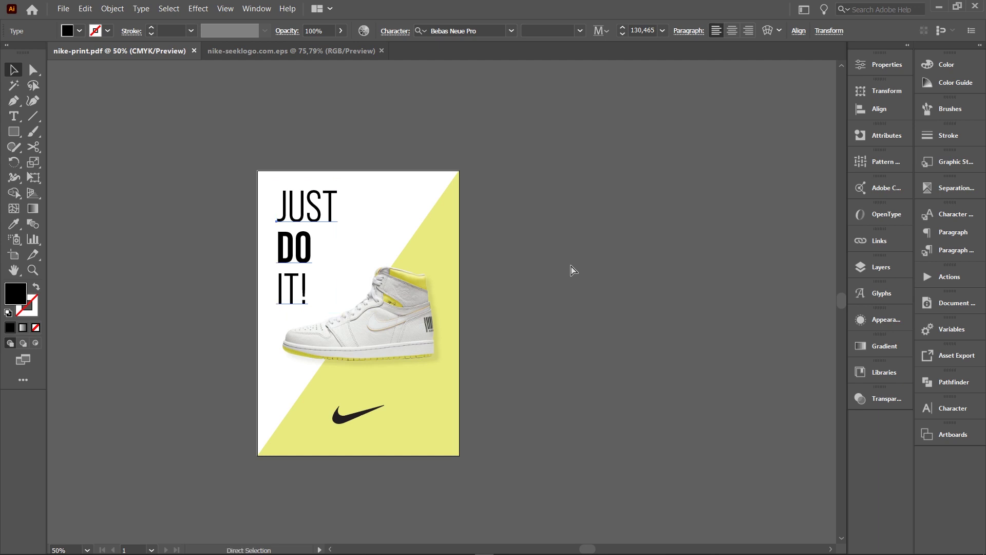
key(ctrl+shift+o)
key(ctrl+shift+s)
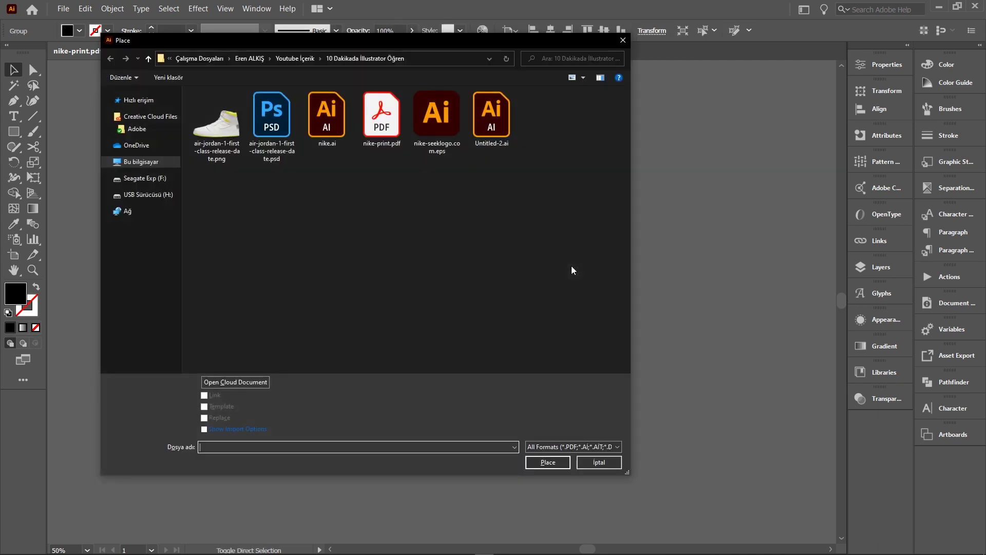
key(Escape)
key(ctrl+z)
key(ctrl+shift+o)
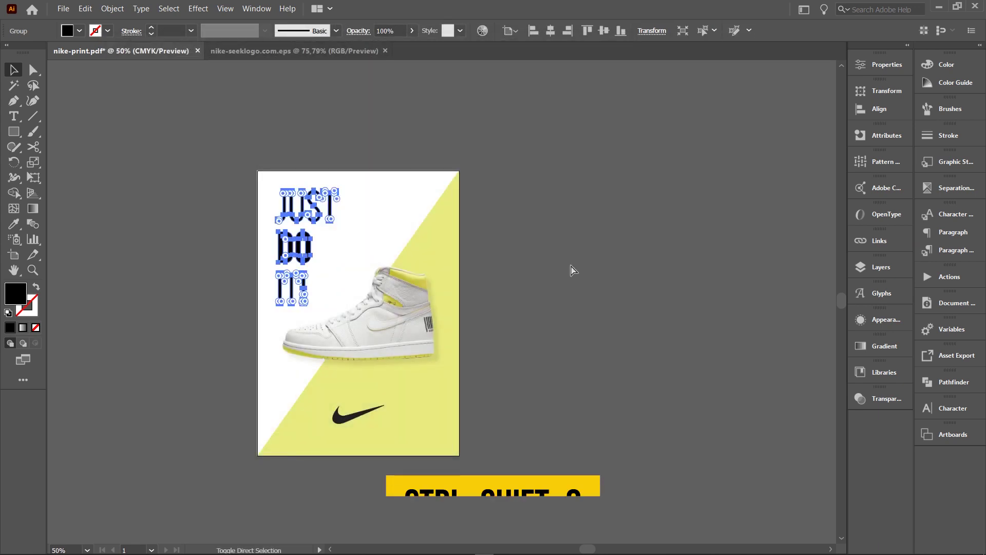
click(570, 270)
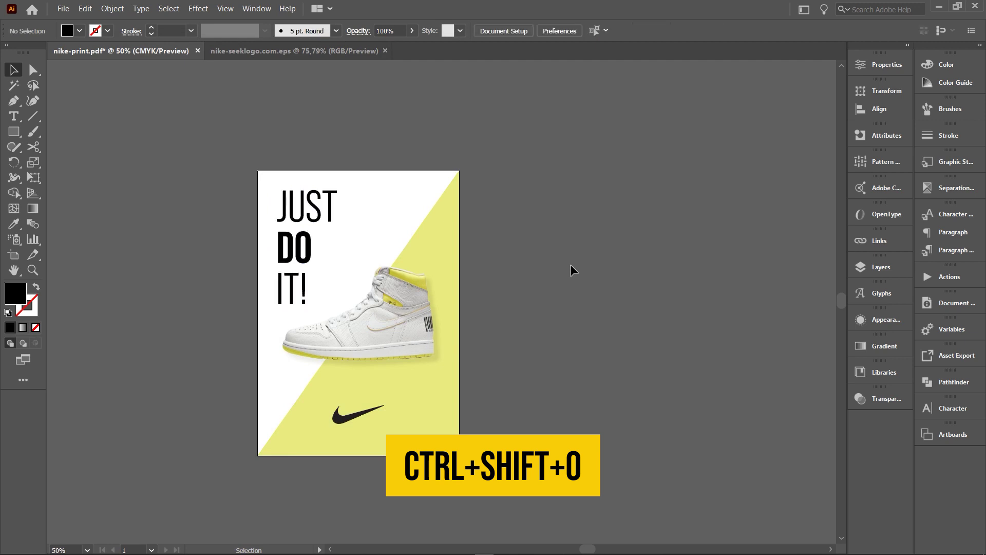
key(ctrl+s)
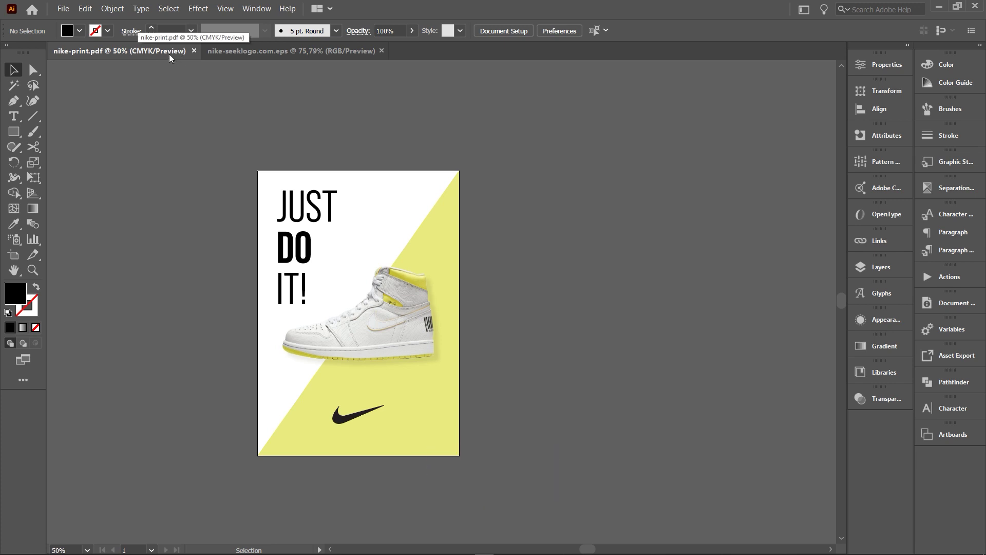
Export the poster in JPEG format as nike-print.jpg.
click(63, 9)
mouse_move(80, 201)
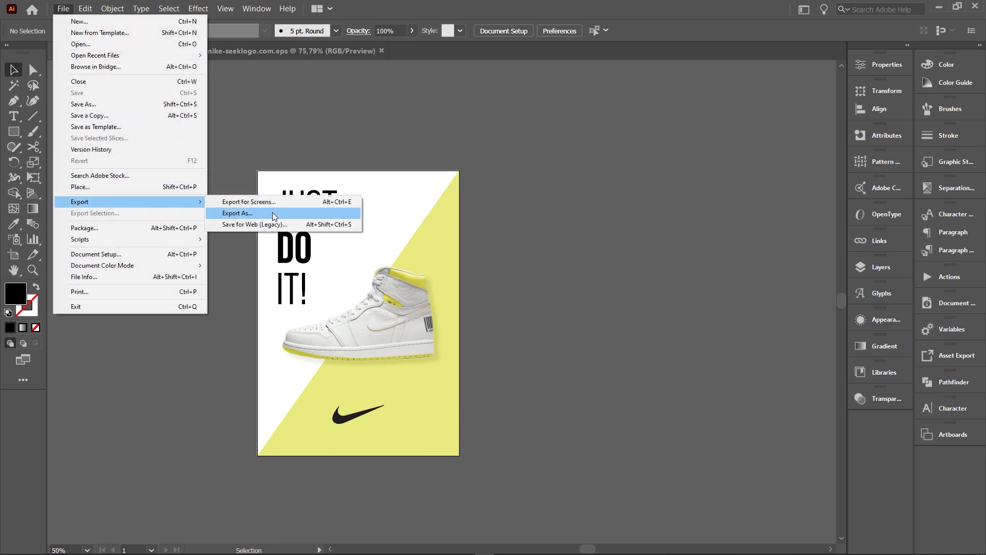
click(268, 214)
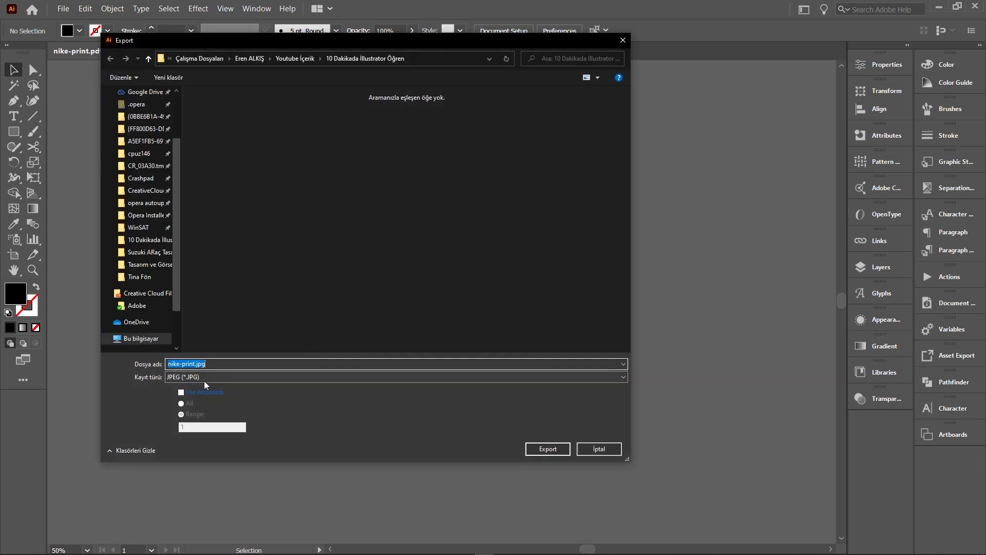
click(202, 378)
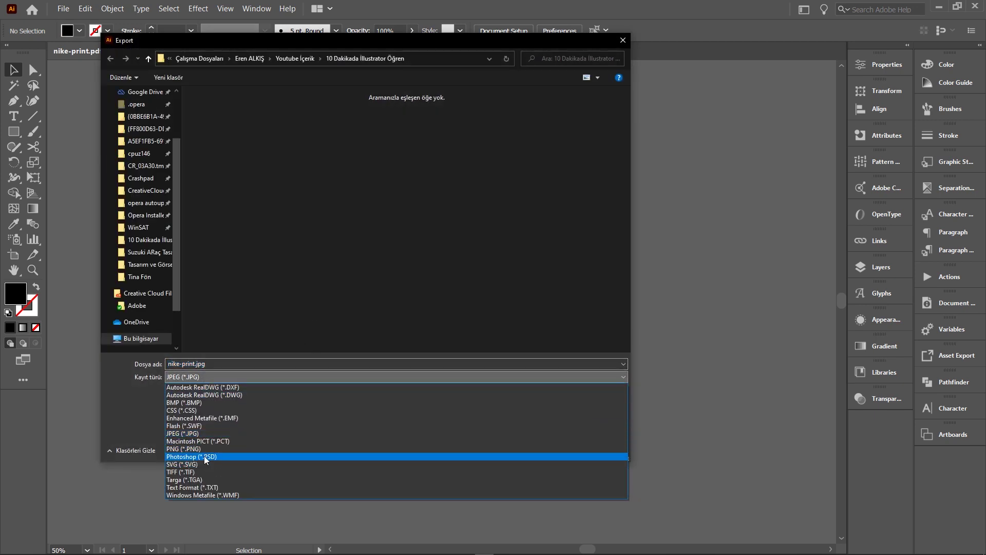
click(350, 375)
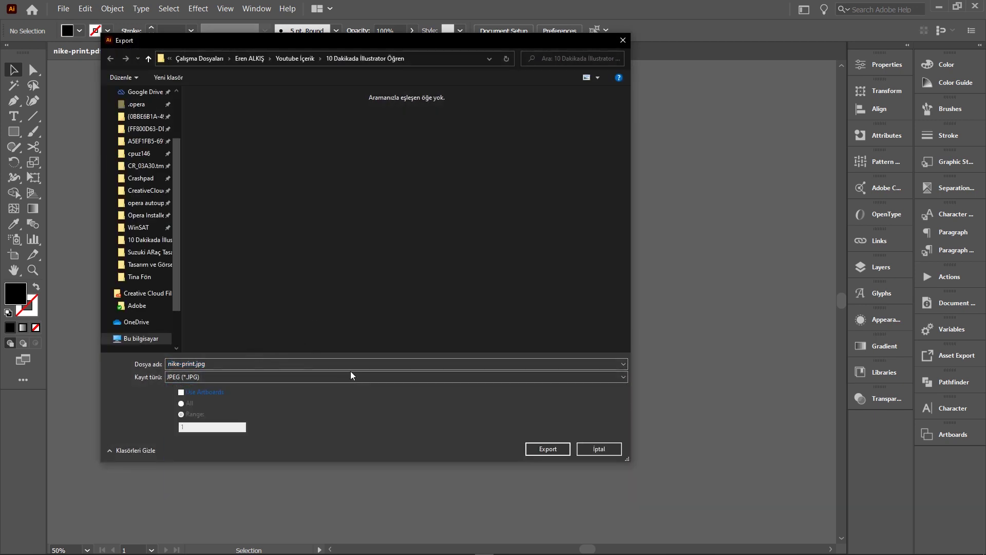
click(545, 448)
Set the JPEG options to RGB colour at Screen (72 ppi) resolution.
click(439, 288)
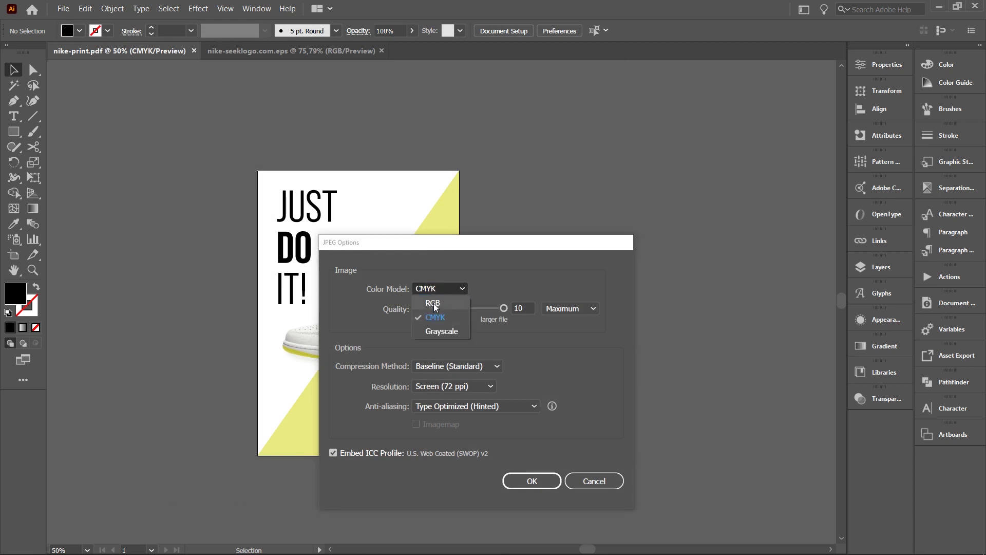
click(433, 303)
click(460, 386)
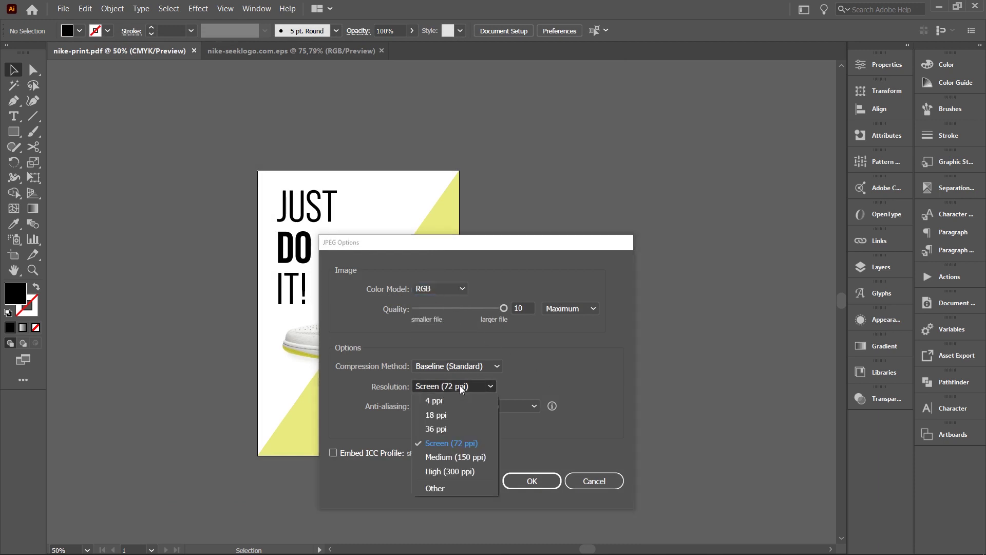
click(445, 441)
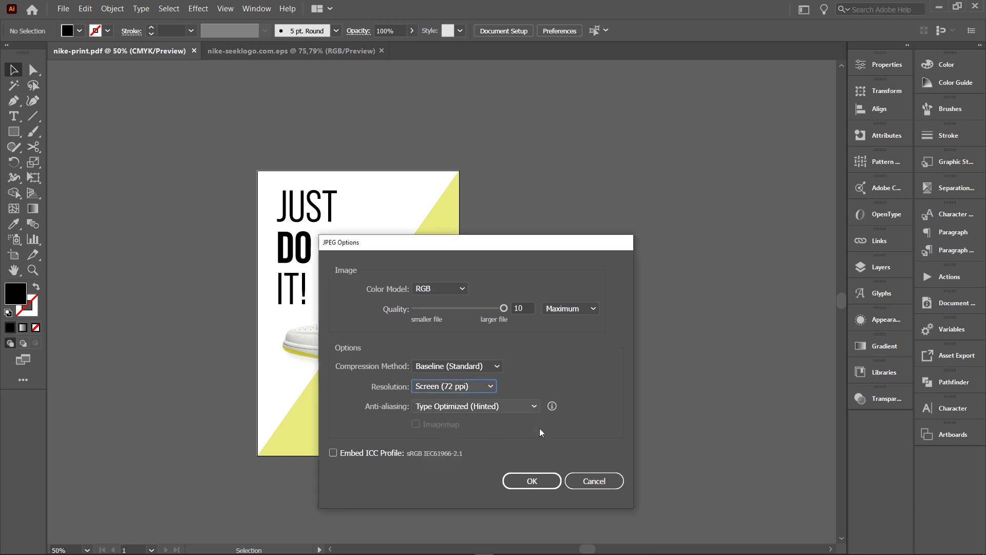
click(533, 481)
key(ctrl+plus)
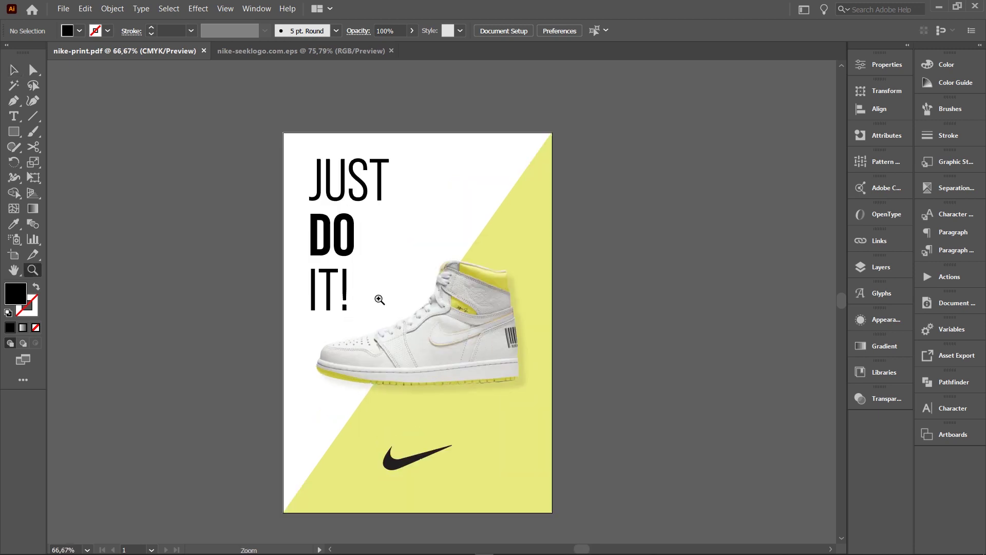